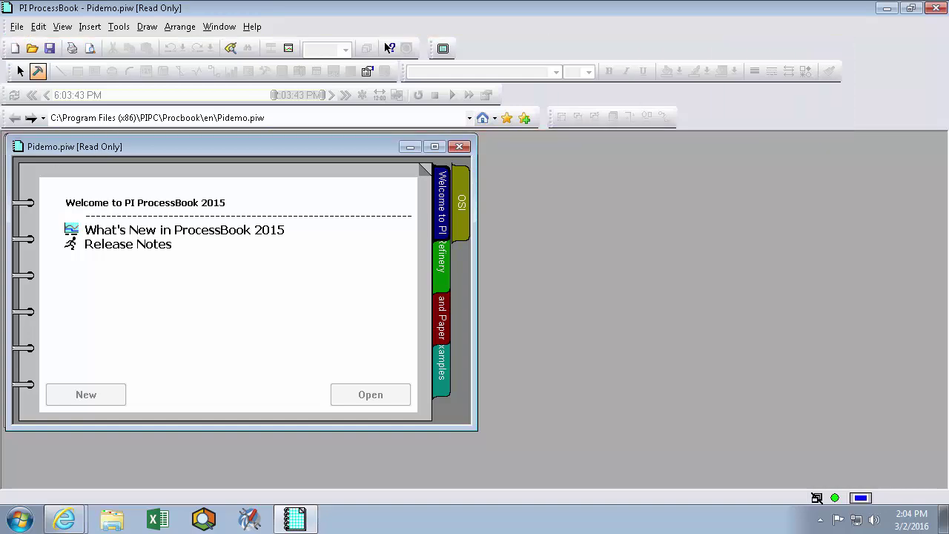
- Move the Pidemo book to the right so Display4.PDI is fully visible and active
drag(122, 148, 573, 148)
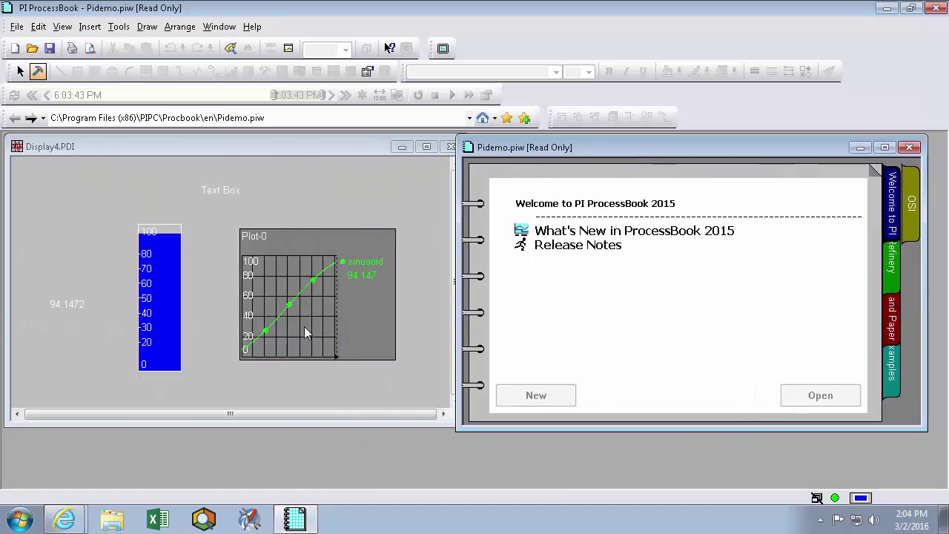
click(214, 370)
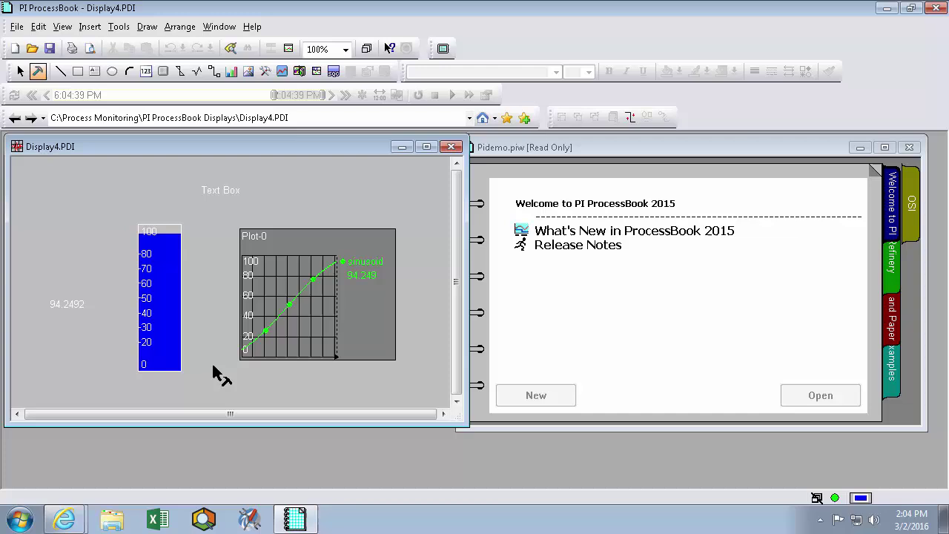
drag(520, 147, 535, 146)
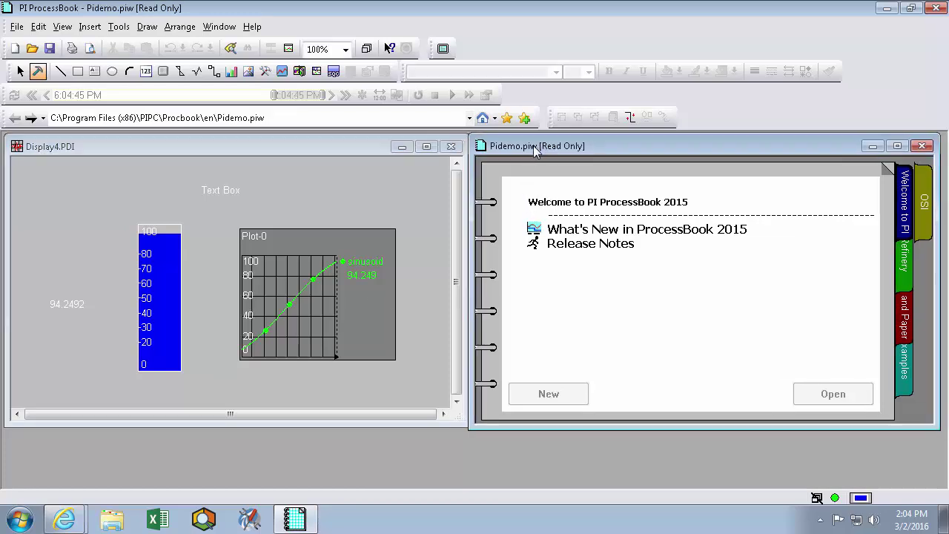
click(204, 225)
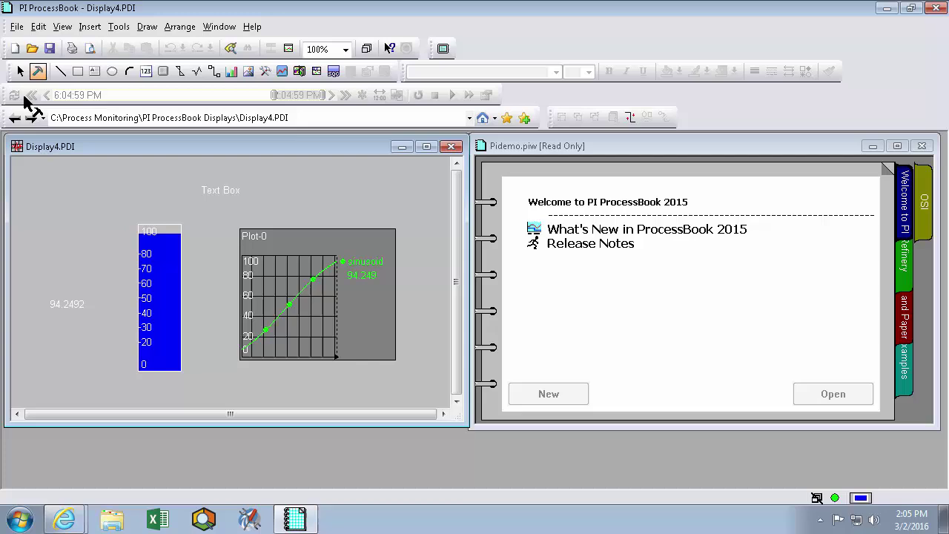
- Choose lmpisrv as Default Server in the PI Connection Manager options, then close the manager
click(17, 27)
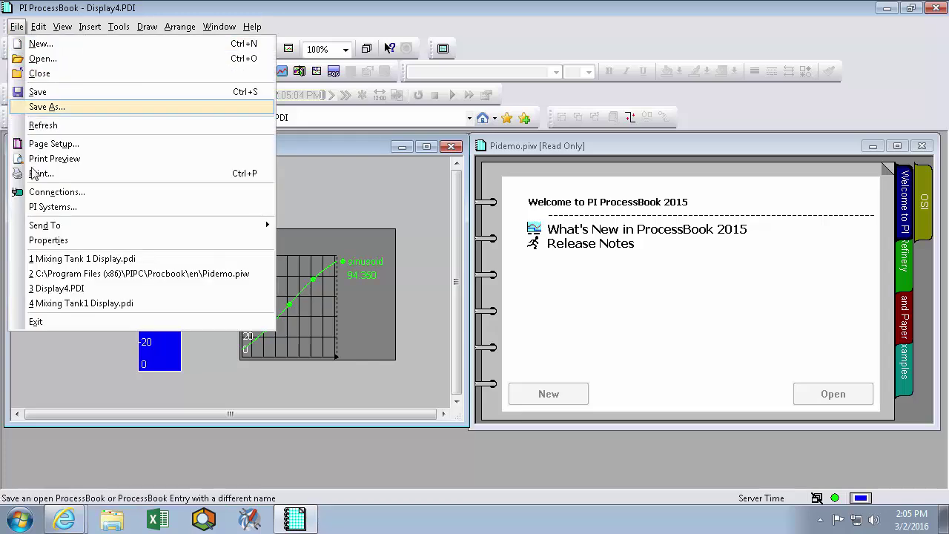
click(98, 195)
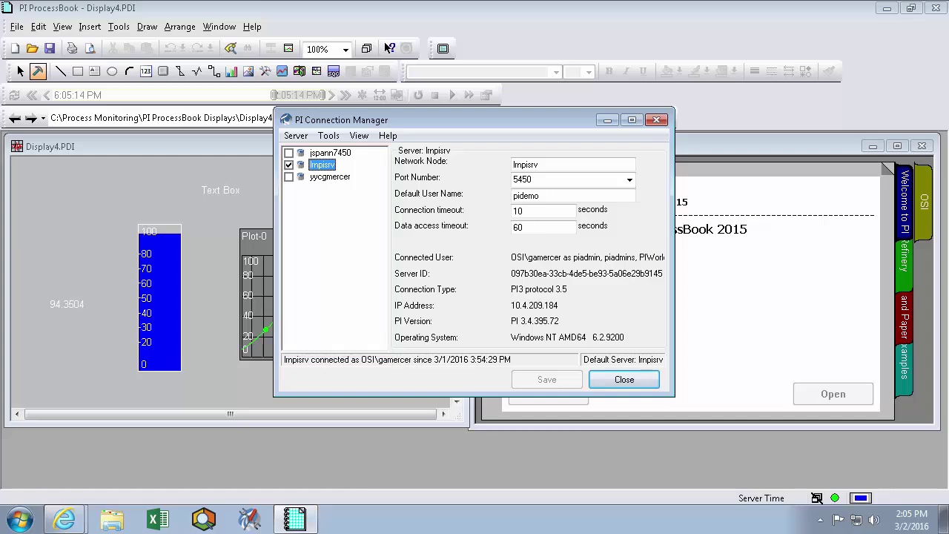
click(329, 136)
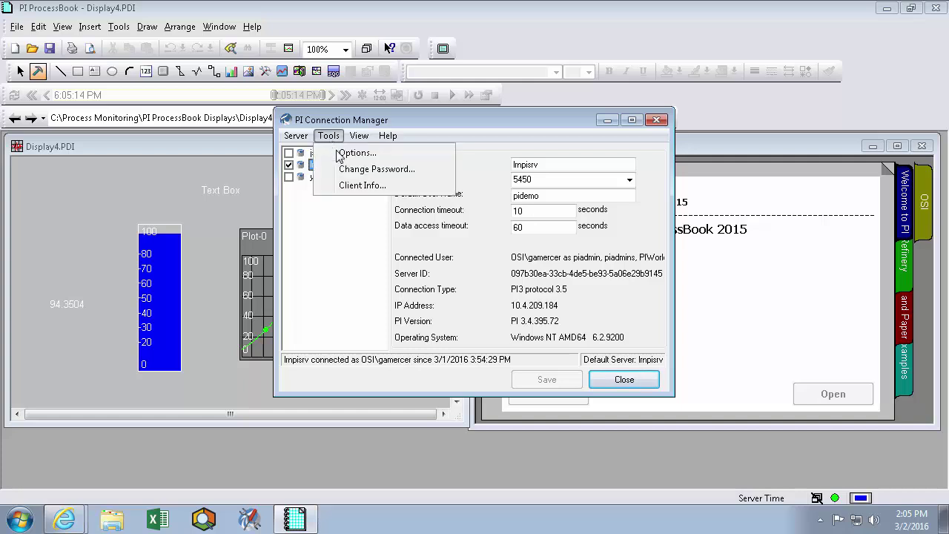
click(342, 154)
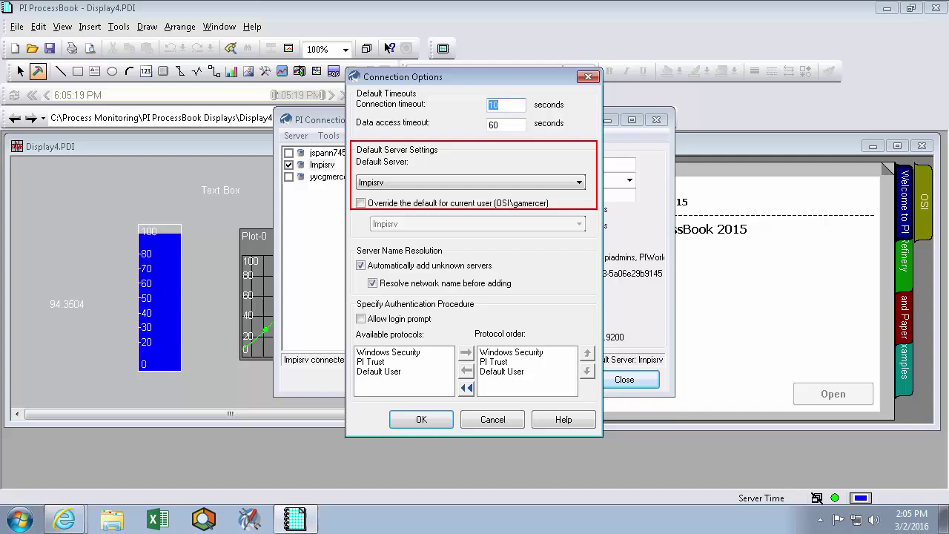
click(577, 183)
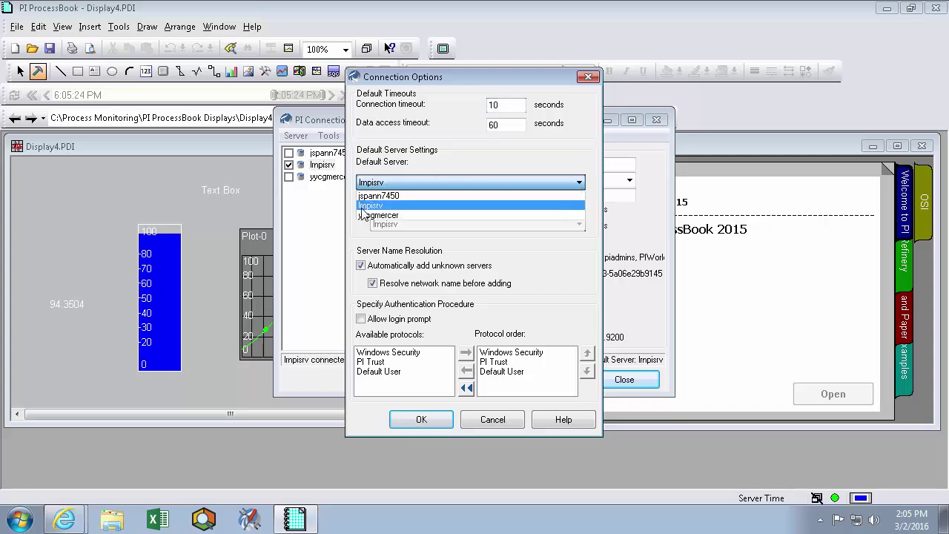
click(386, 207)
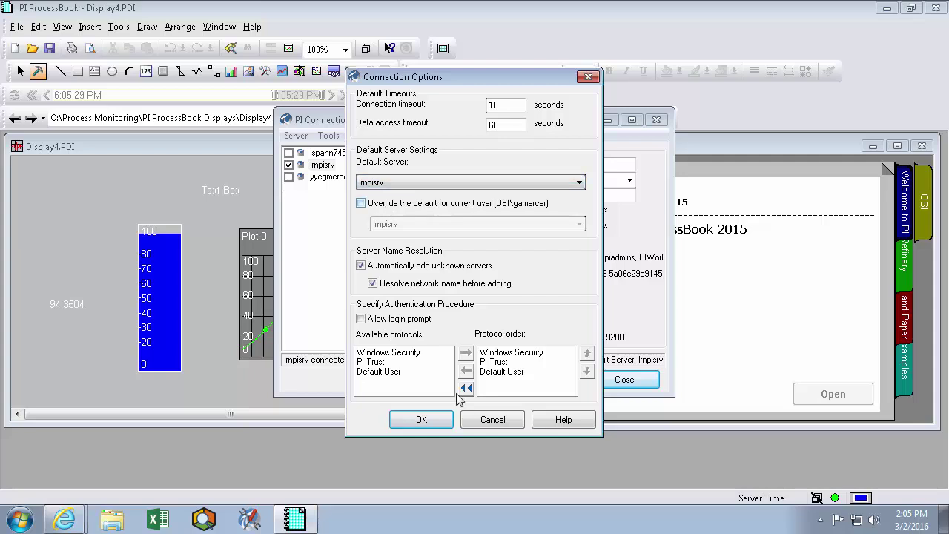
click(435, 419)
click(629, 382)
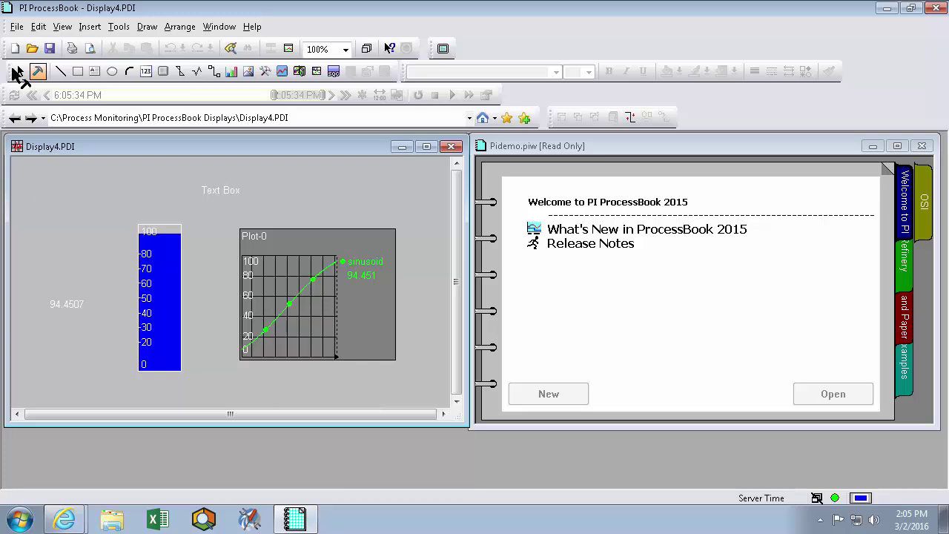
click(16, 26)
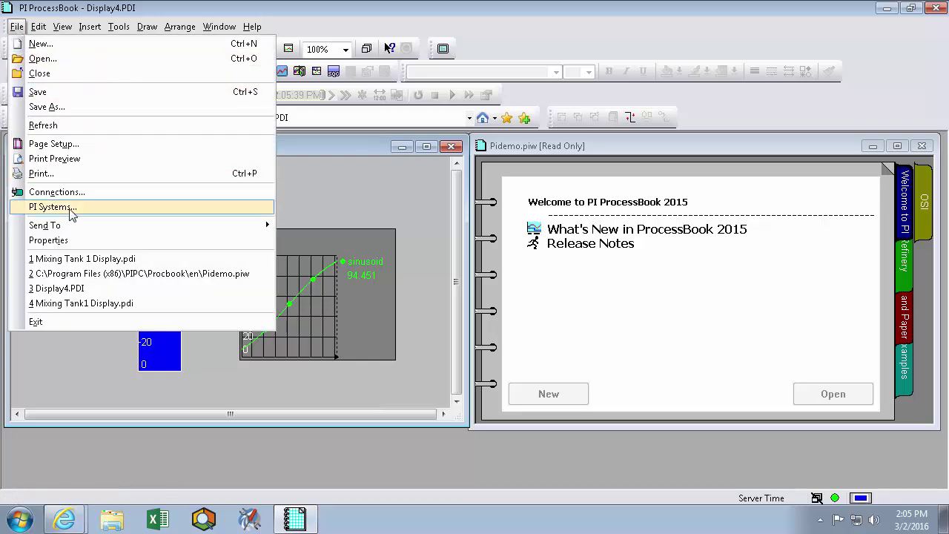
drag(116, 209, 189, 209)
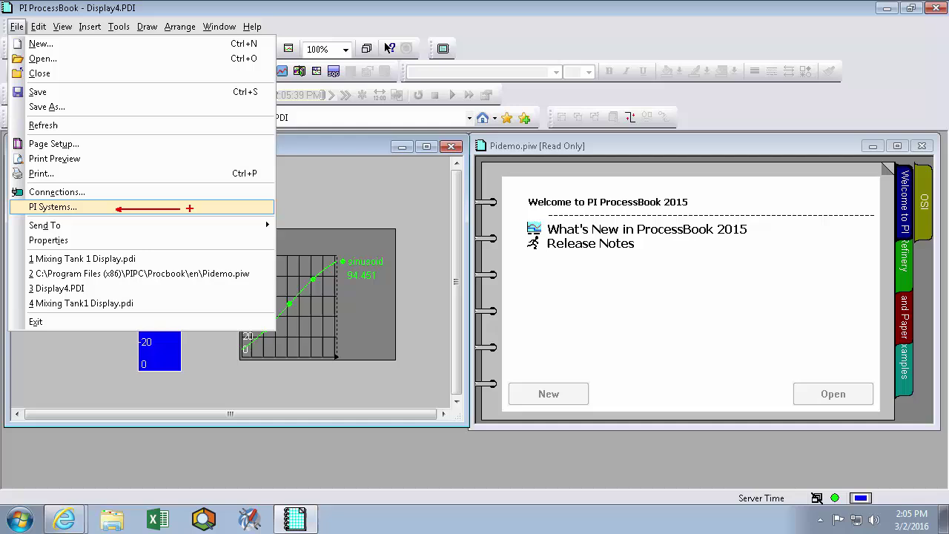
click(108, 210)
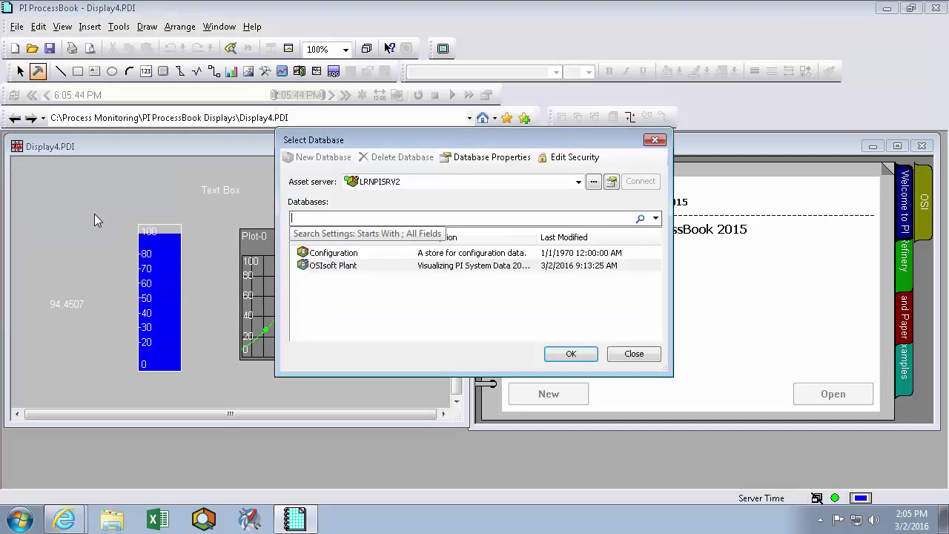
click(487, 298)
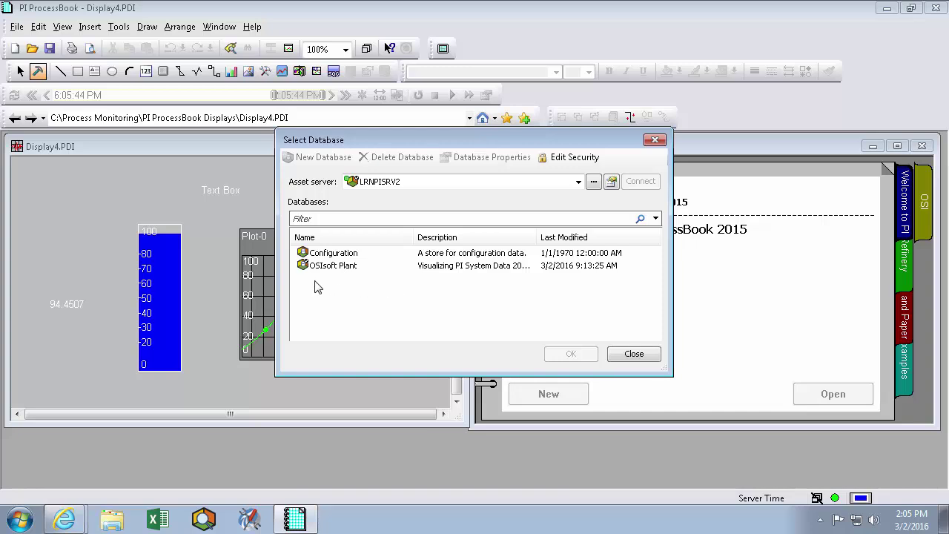
click(594, 182)
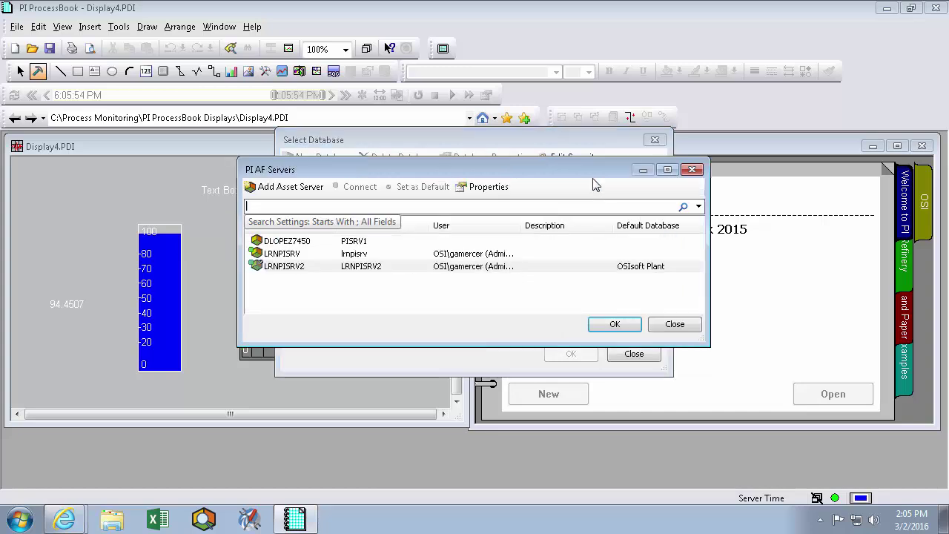
right_click(349, 289)
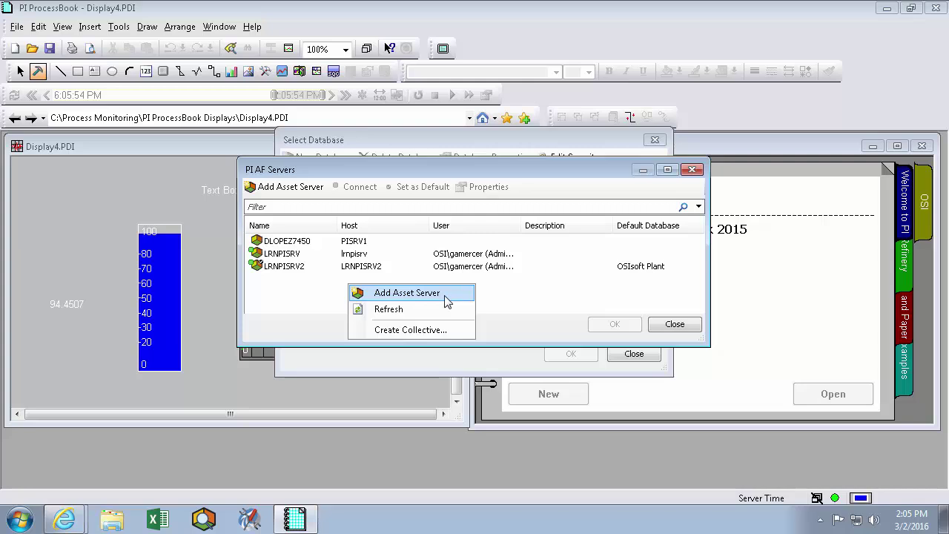
click(300, 298)
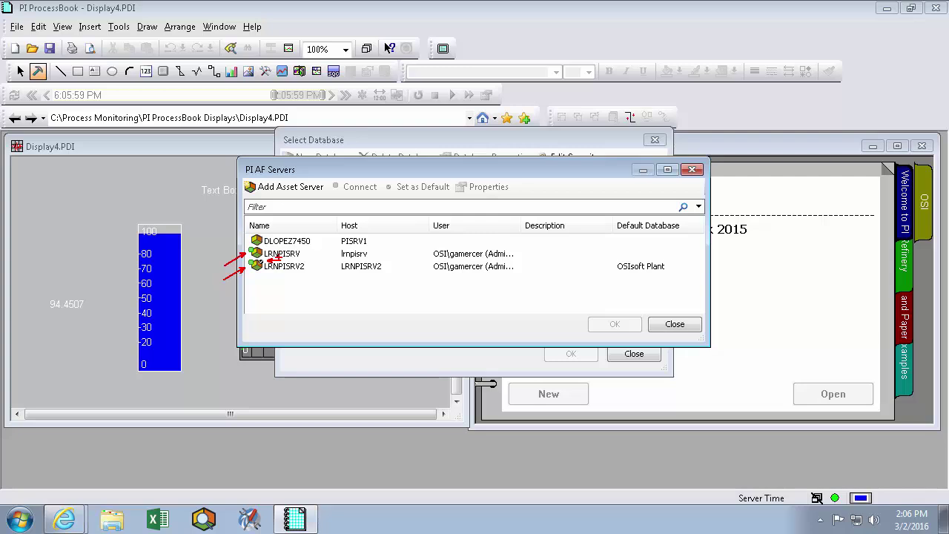
right_click(401, 254)
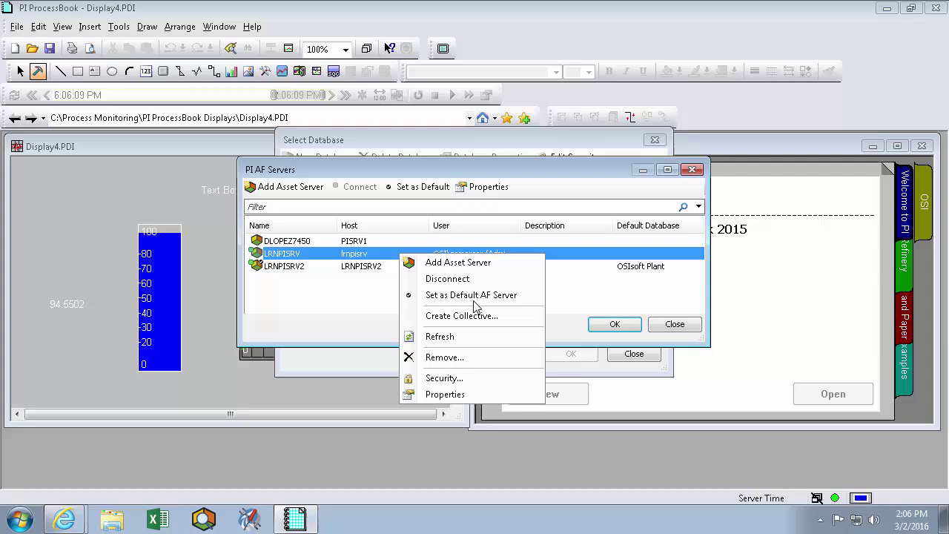
drag(523, 298, 612, 299)
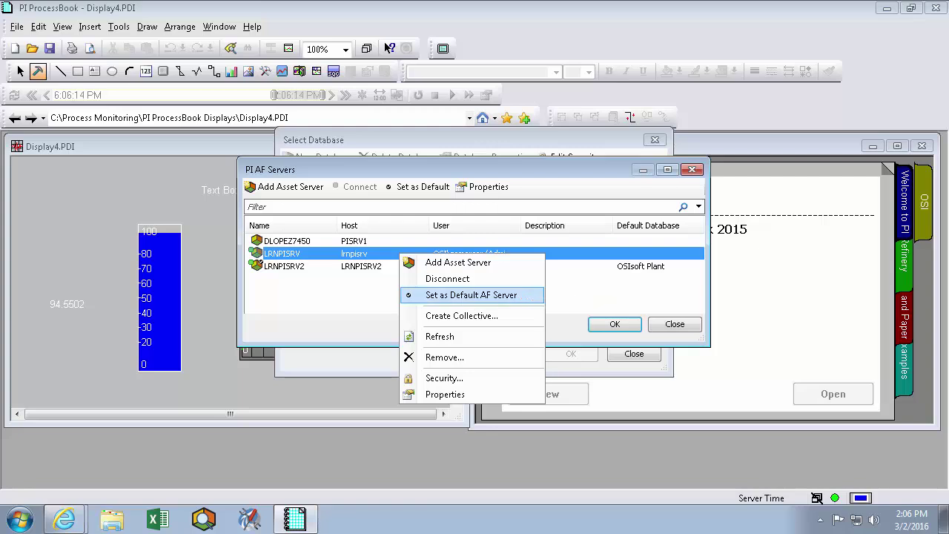
click(318, 300)
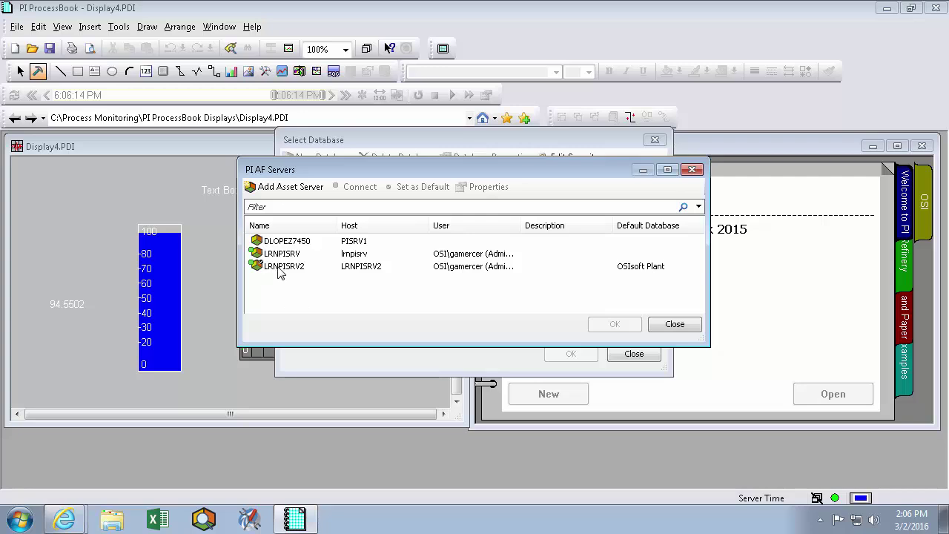
click(308, 270)
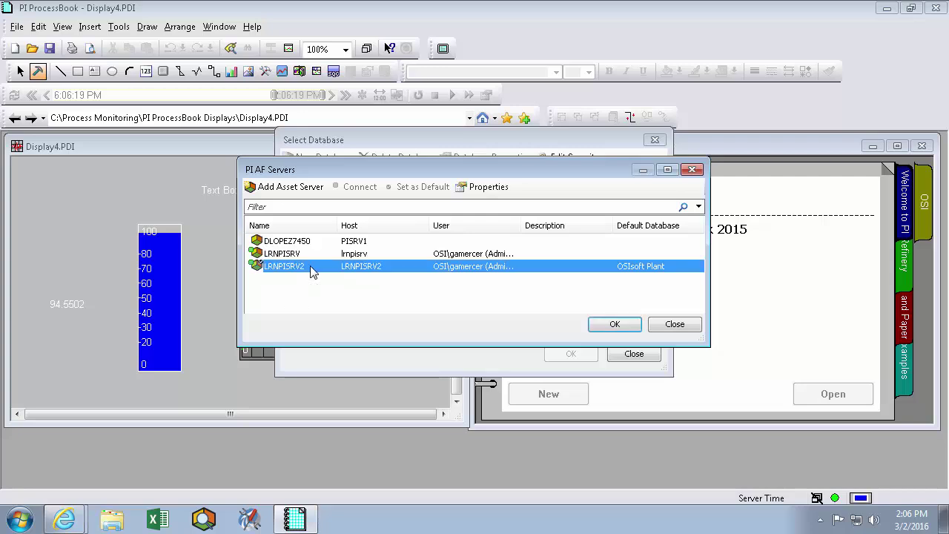
click(675, 327)
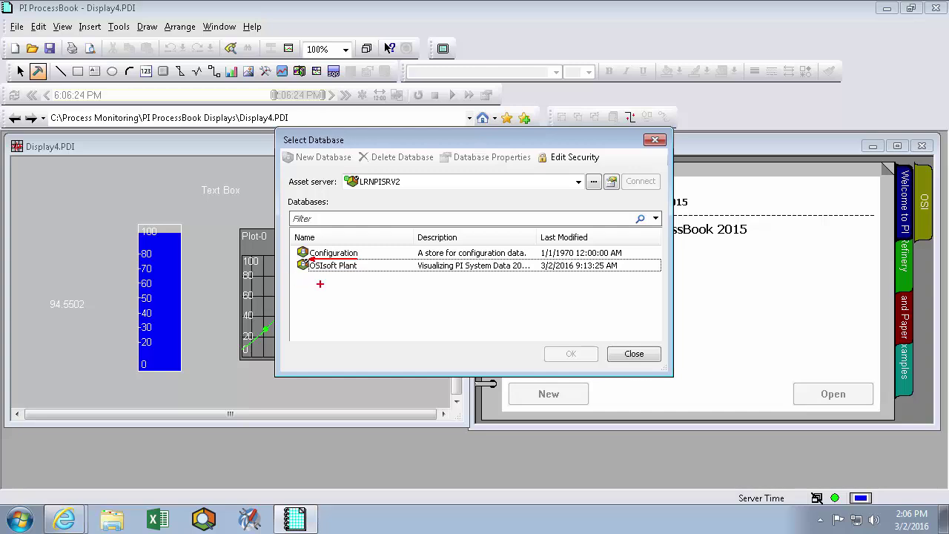
click(335, 267)
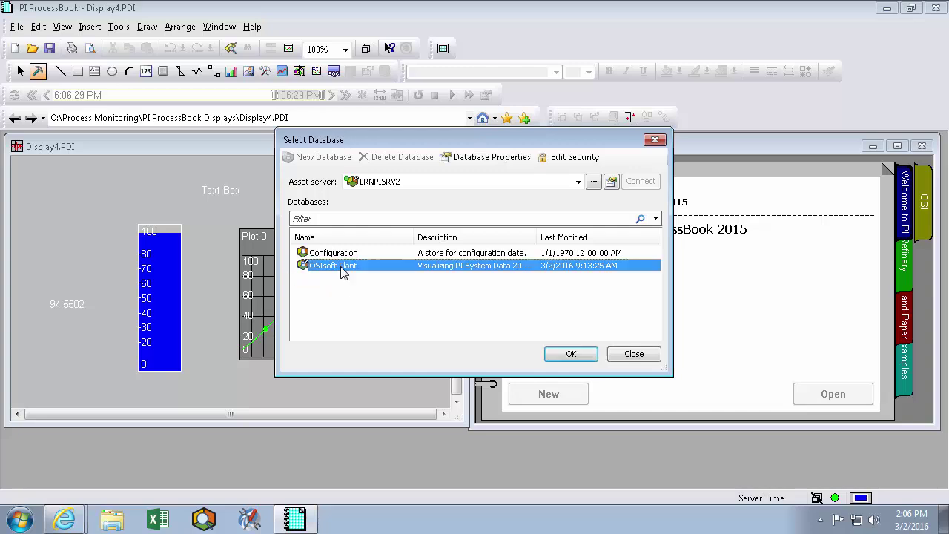
click(634, 354)
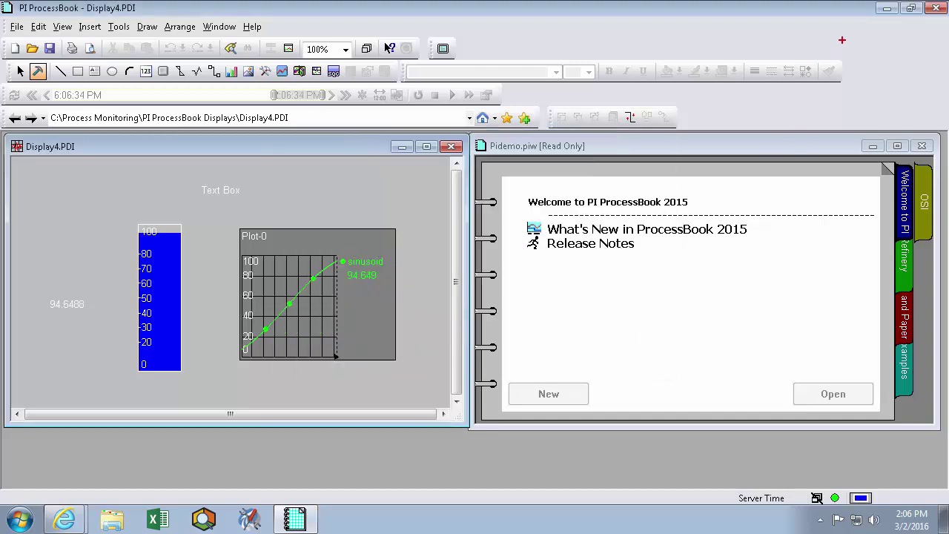
- Dock the floating toolbar with the others and uncheck the Layout toolbar in Customize
mouse_move(858, 31)
mouse_down()
mouse_move(753, 74)
mouse_move(229, 127)
mouse_move(0, 131)
mouse_up()
drag(438, 48, 687, 116)
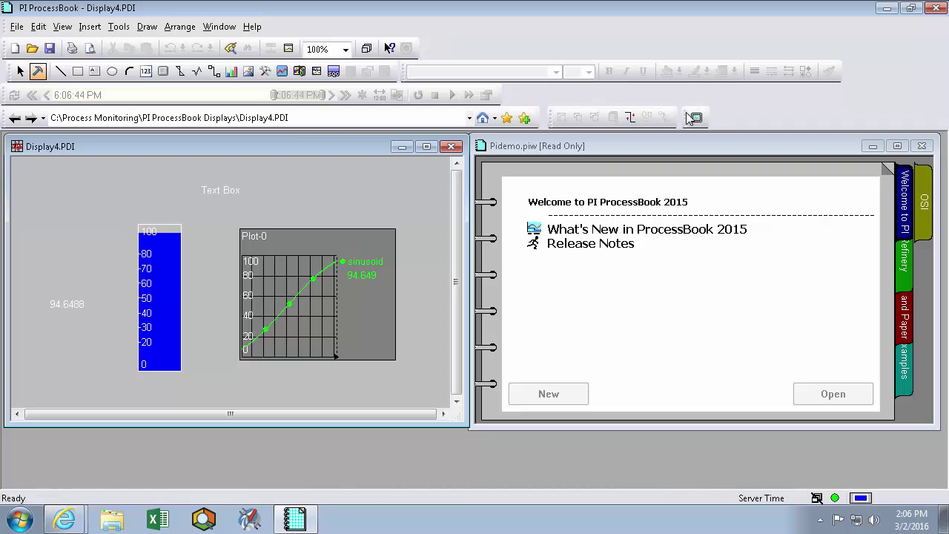
click(62, 26)
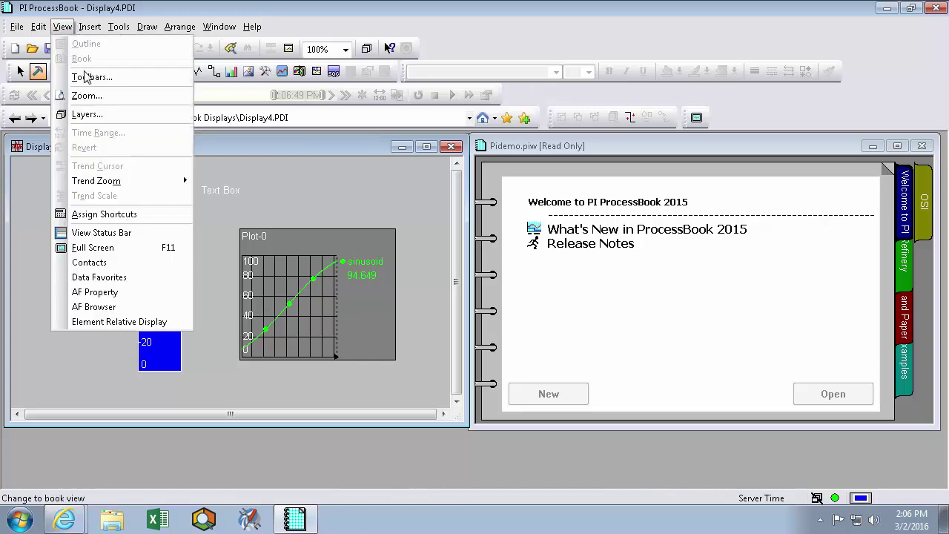
click(117, 78)
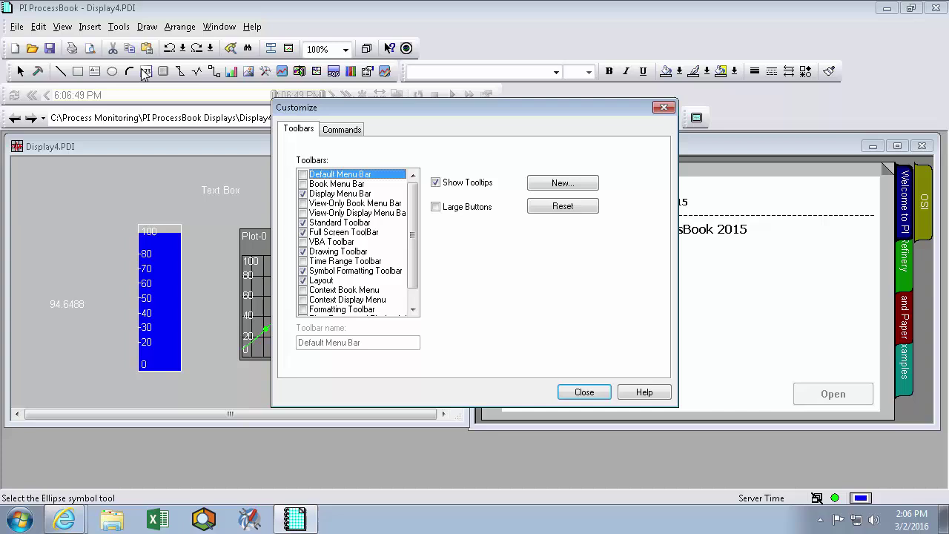
drag(447, 114, 457, 130)
drag(425, 251, 426, 265)
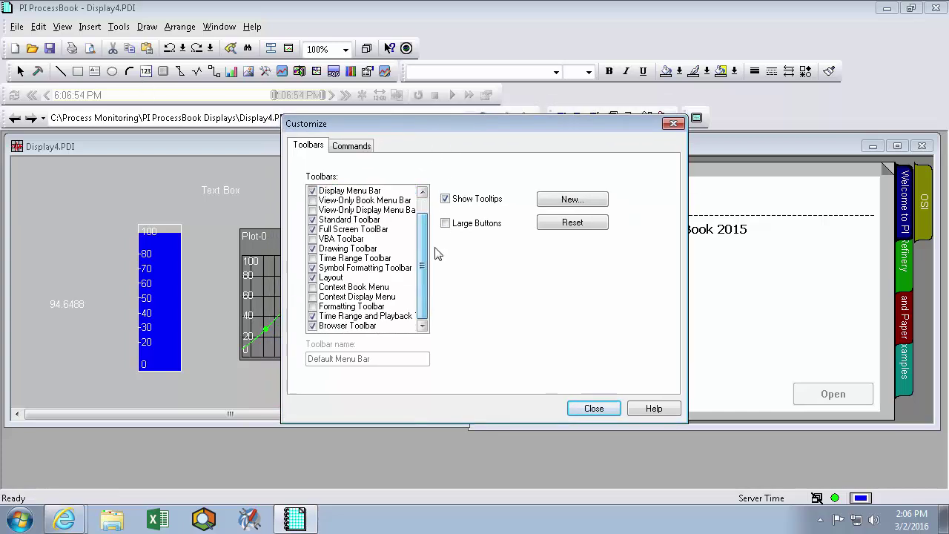
drag(501, 128, 532, 154)
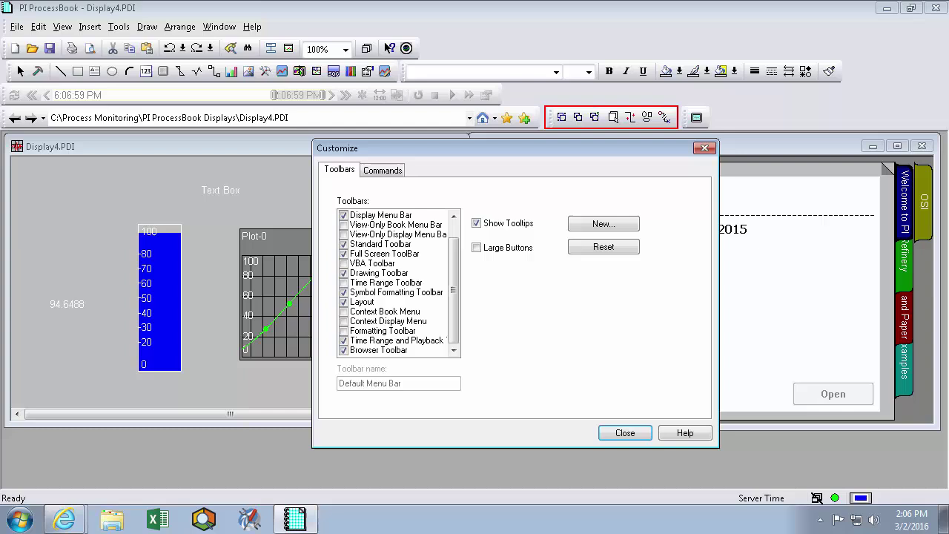
click(343, 302)
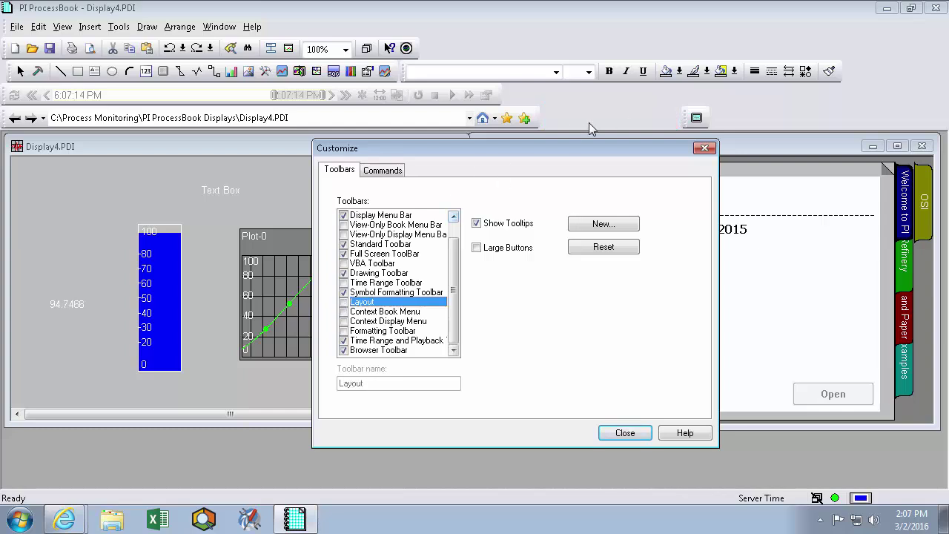
- Close the Customize dialog and bring up the General page of ProcessBook Preferences
click(620, 429)
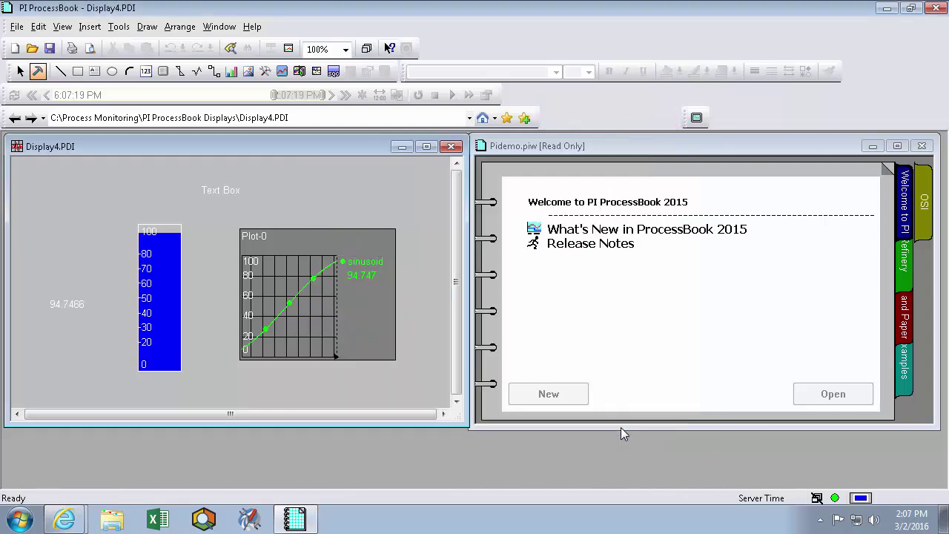
click(121, 29)
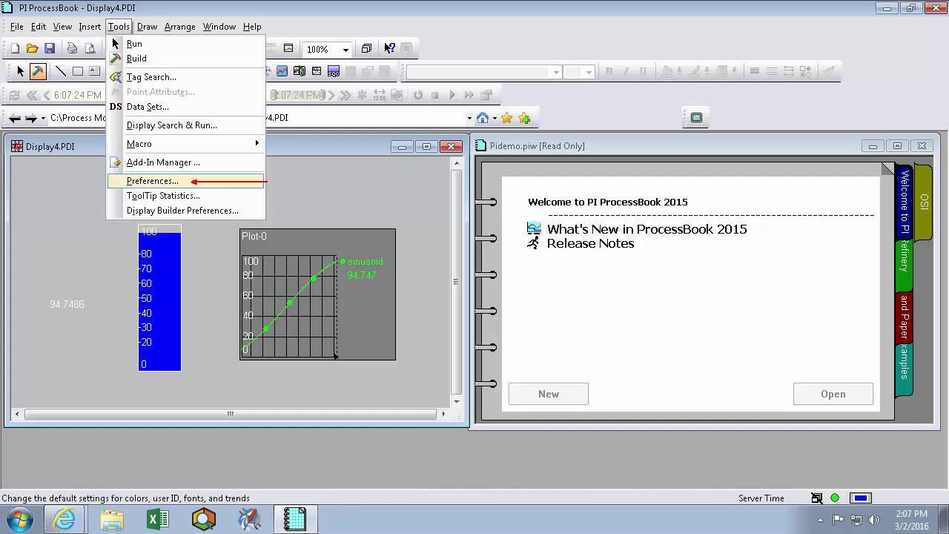
click(181, 183)
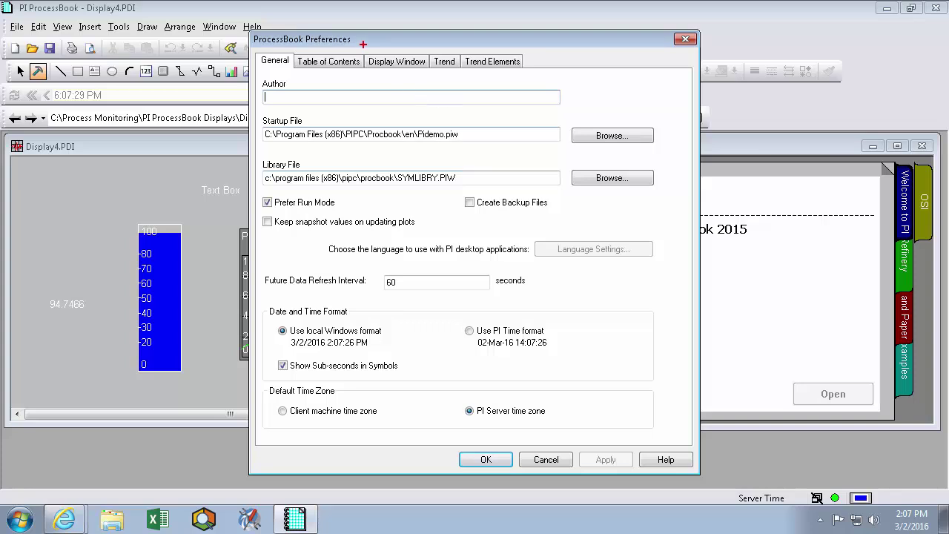
drag(362, 43, 561, 83)
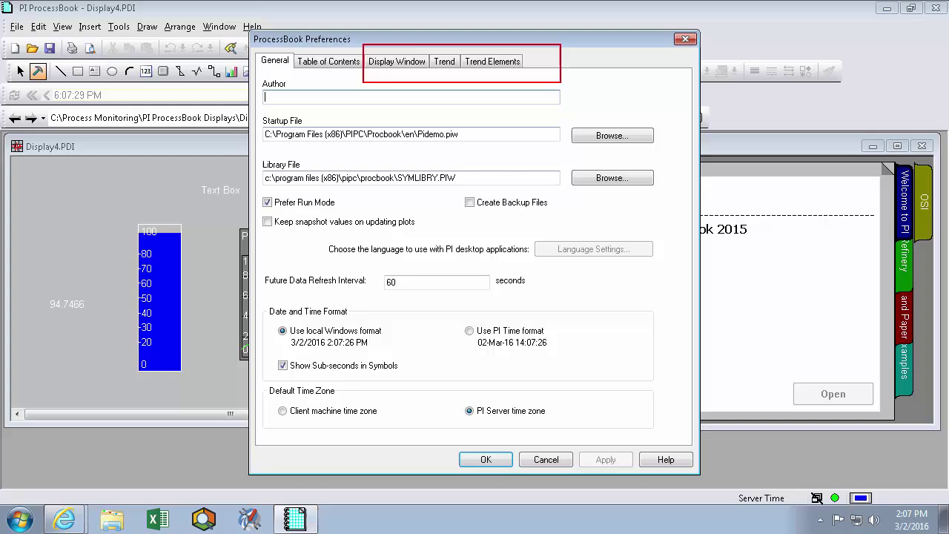
click(276, 63)
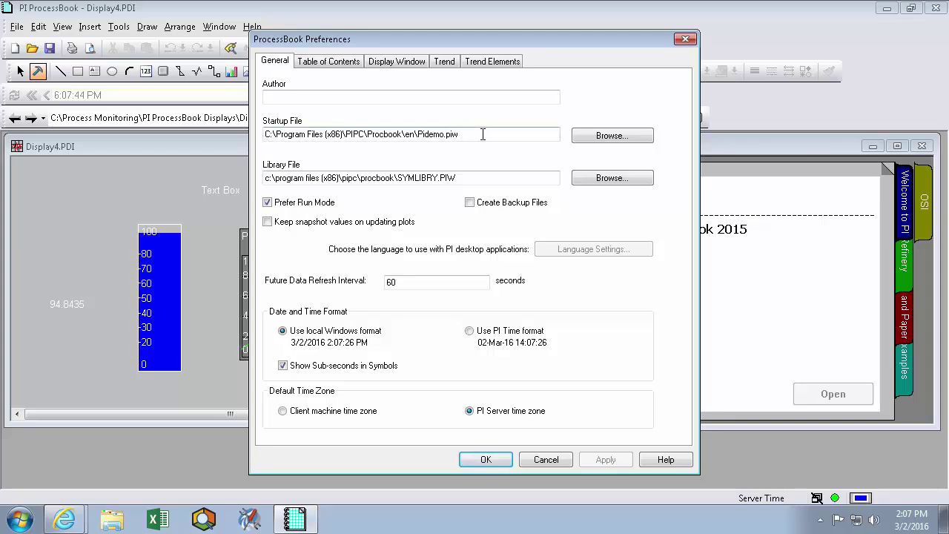
- Browse startup files, considering Display4.PDI and OSIsoft PowerCo.PIW, then cancel to keep Pidemo.piw
drag(483, 134, 262, 135)
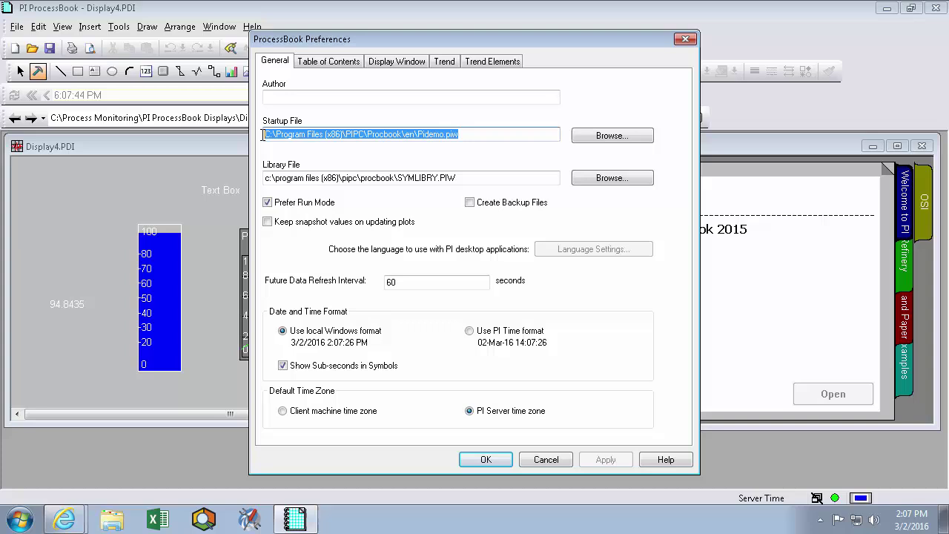
click(478, 137)
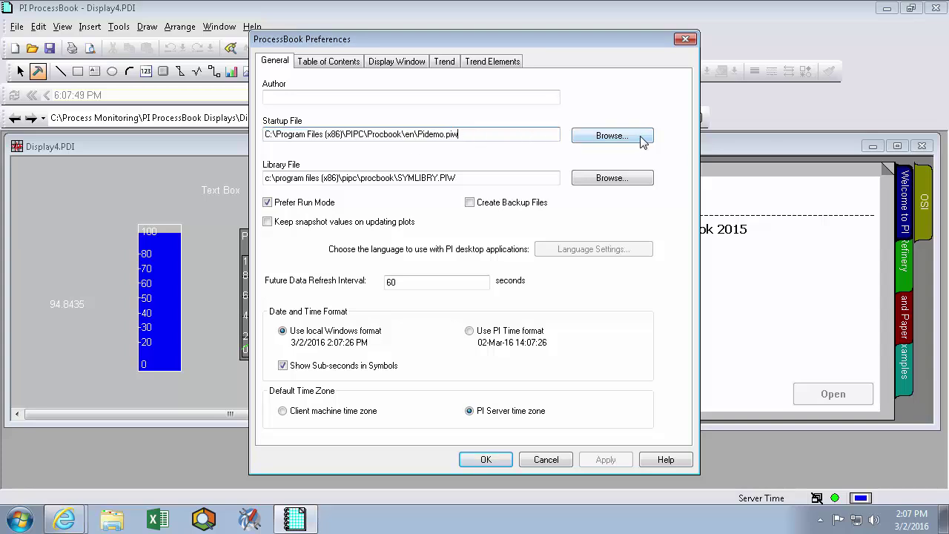
click(612, 136)
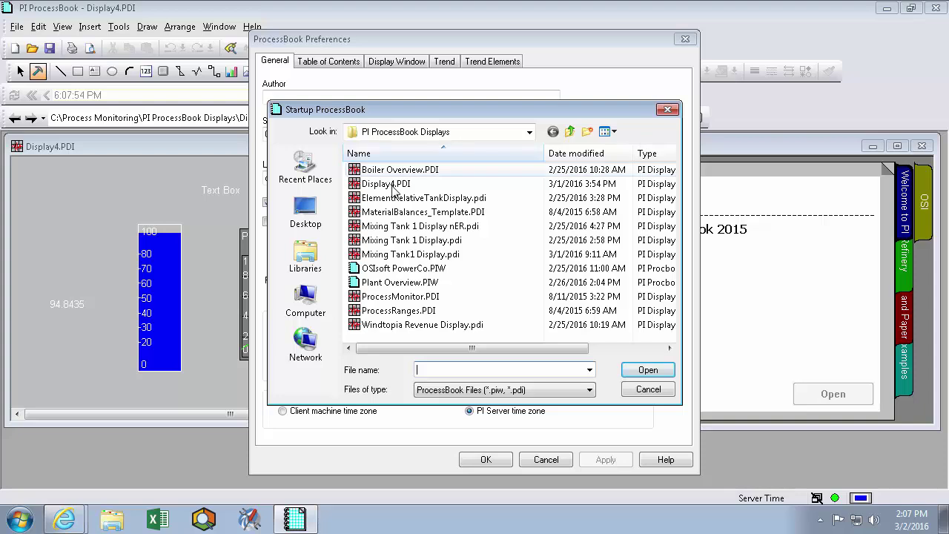
click(393, 187)
click(405, 268)
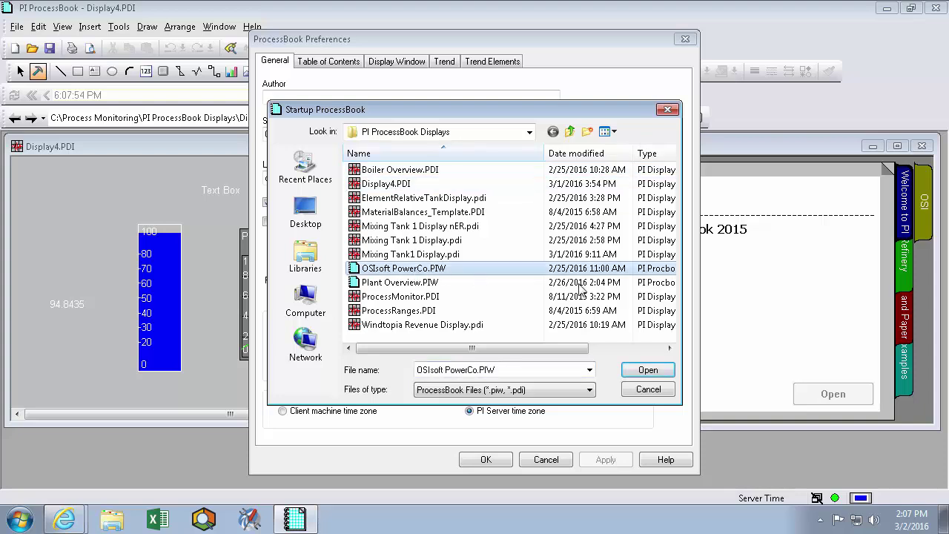
click(649, 392)
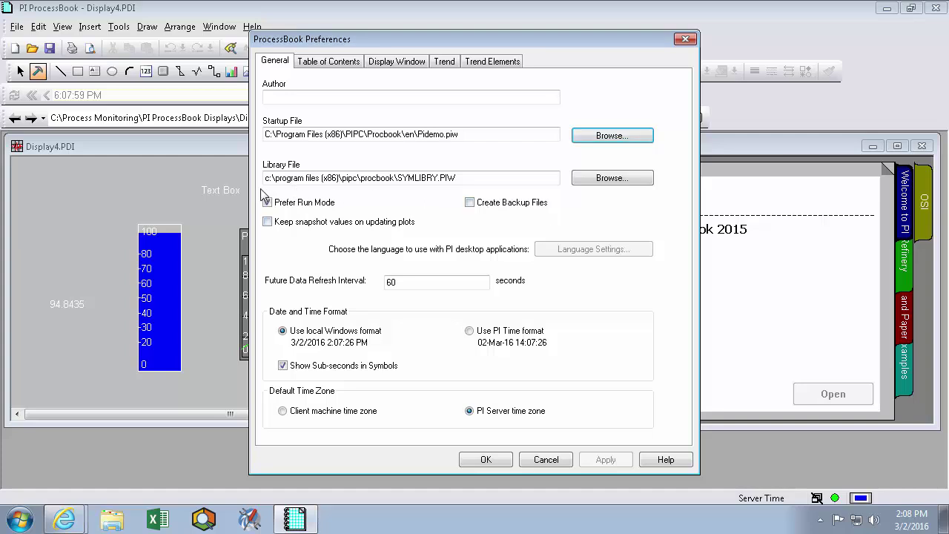
drag(253, 186, 350, 218)
click(66, 520)
click(68, 465)
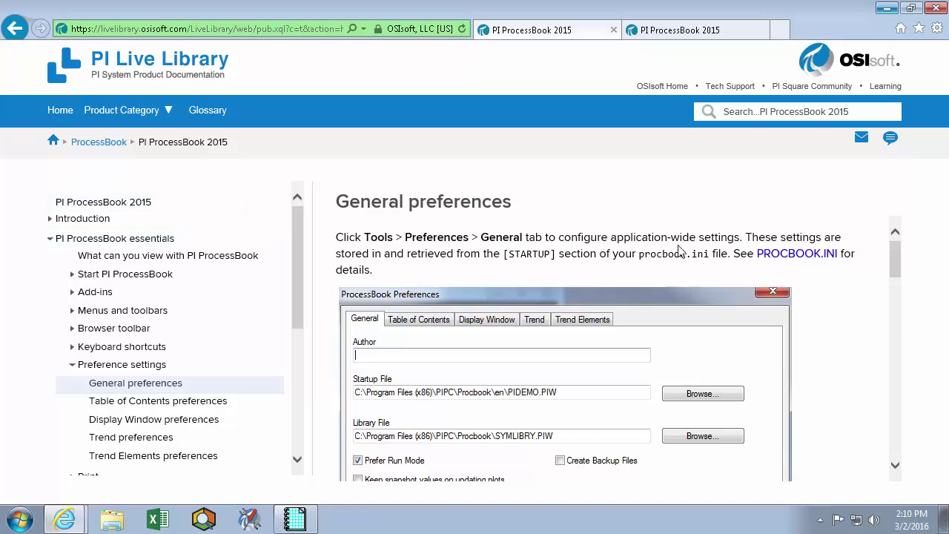
drag(896, 250, 895, 348)
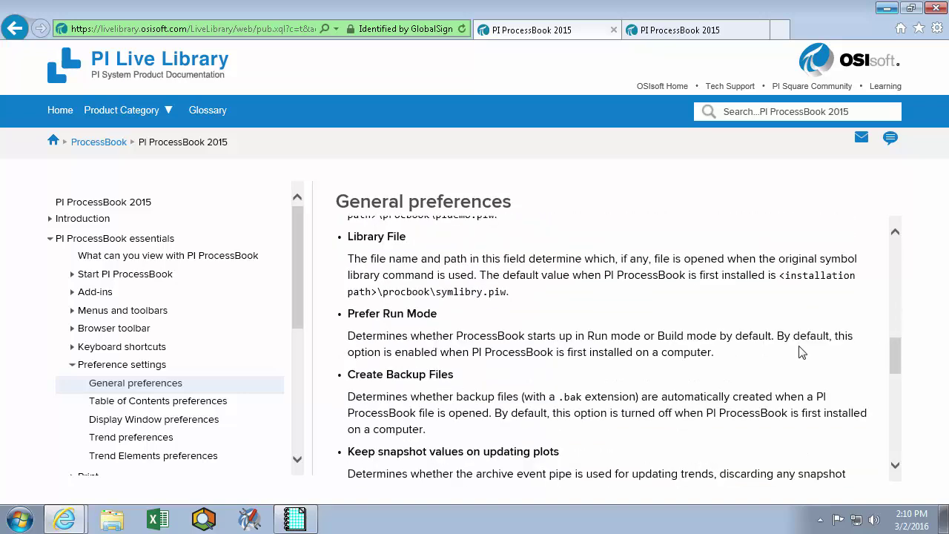
- Set PB Level 1 table-of-contents entries to Tahoma 16 bold and apply, enlarging the Welcome heading
click(295, 521)
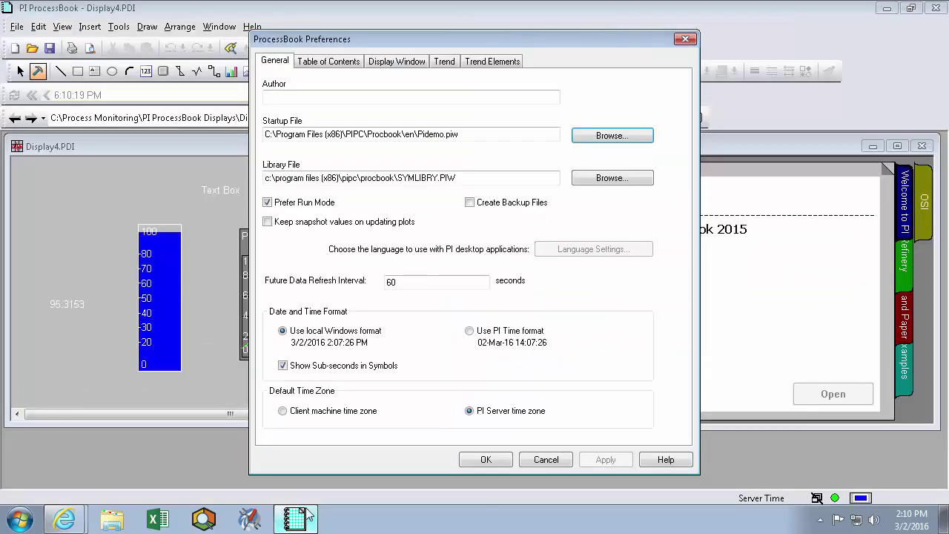
click(337, 62)
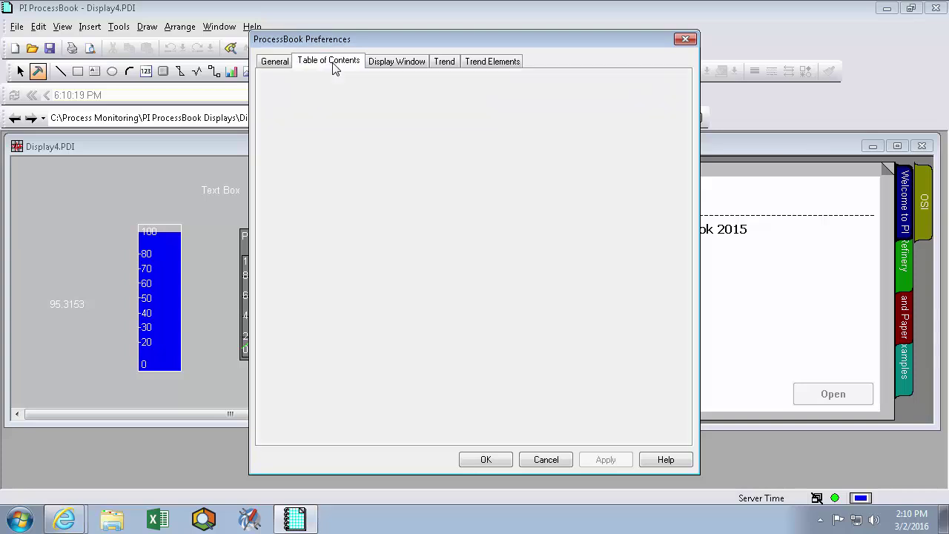
drag(519, 43, 288, 49)
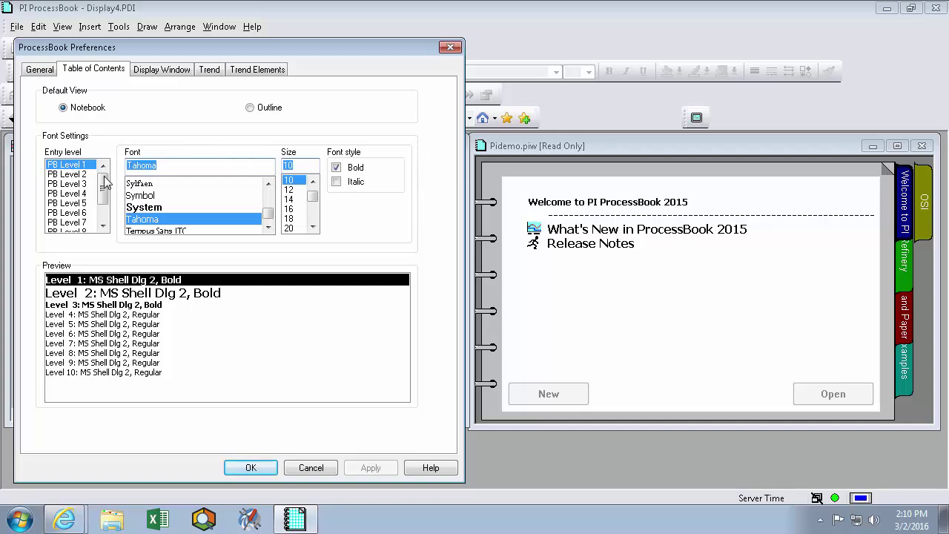
mouse_move(103, 189)
mouse_down()
mouse_move(102, 215)
mouse_move(102, 184)
mouse_up()
click(289, 208)
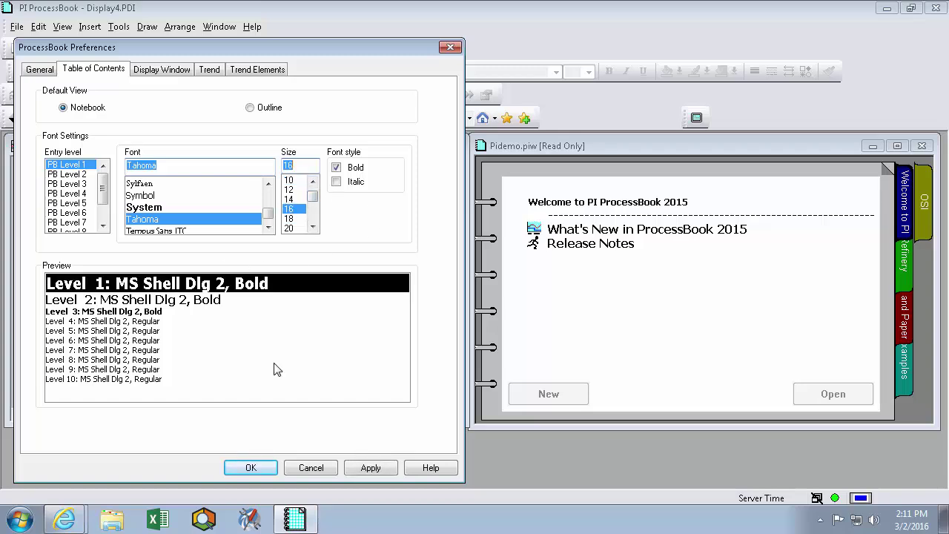
click(362, 471)
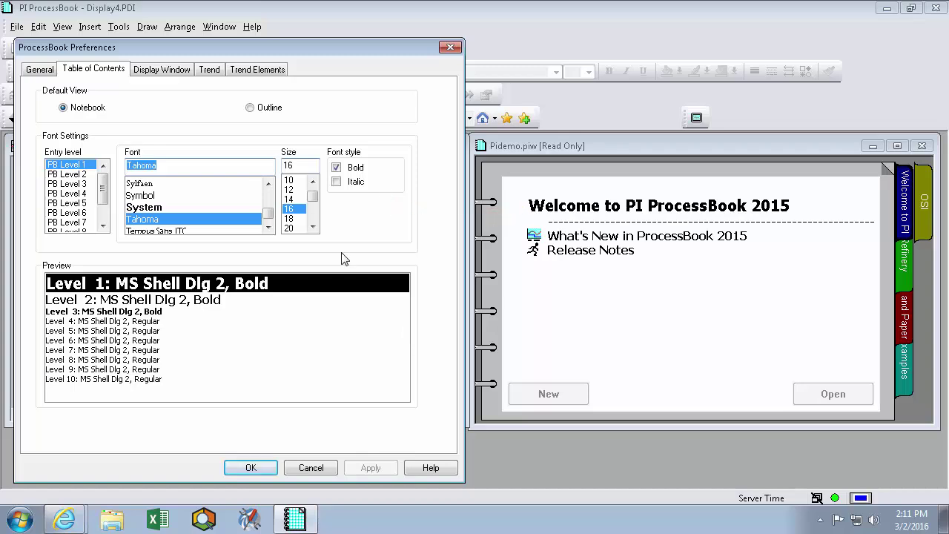
drag(53, 58, 135, 80)
- Show the Display Window preferences and move the dialog beside Display4
click(165, 68)
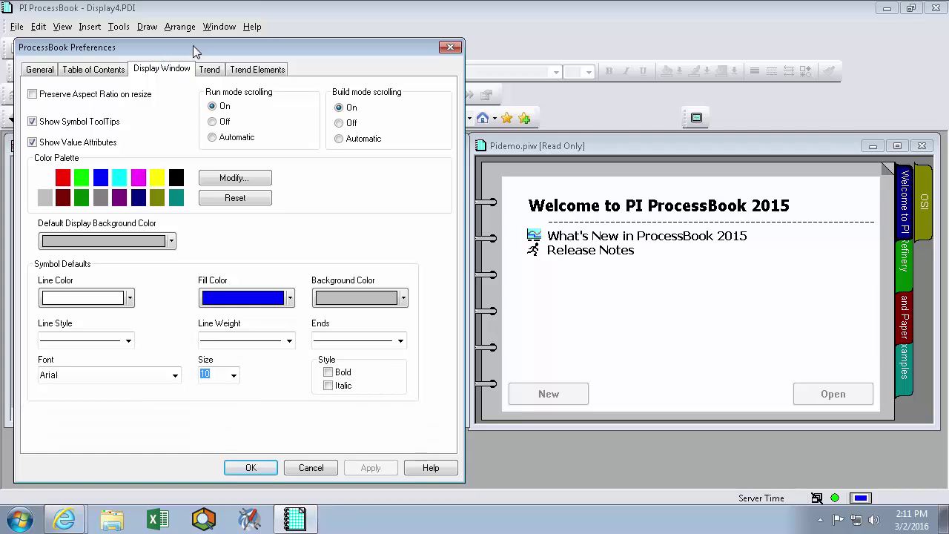
drag(193, 45, 628, 46)
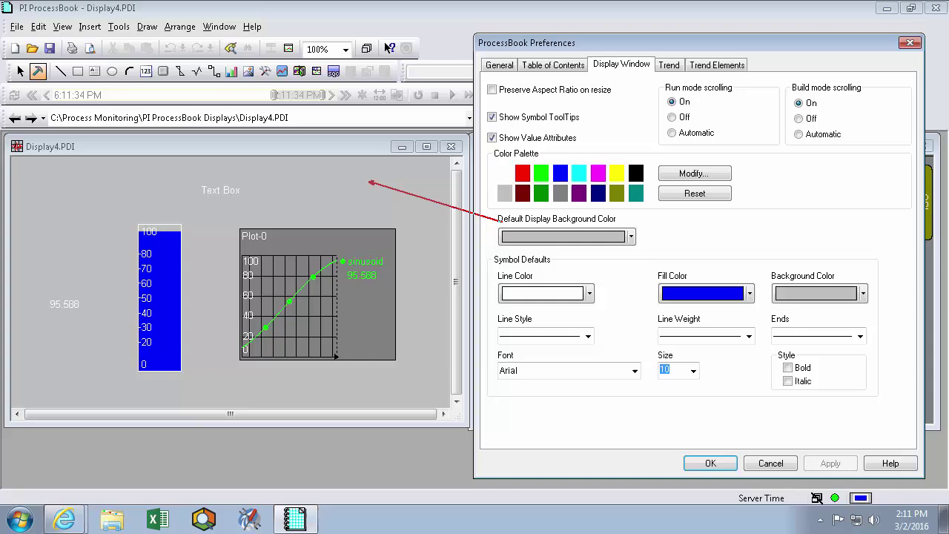
drag(195, 222, 497, 280)
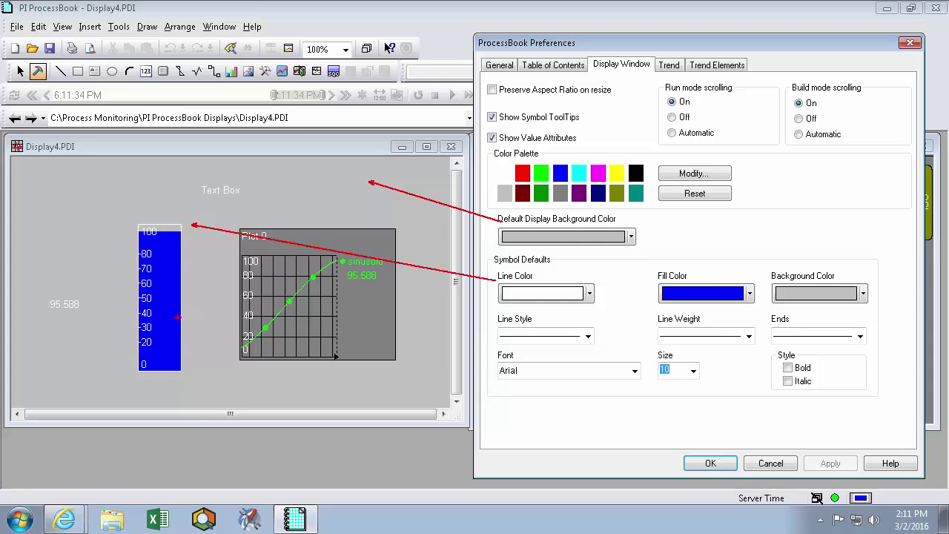
mouse_move(169, 319)
mouse_down()
mouse_move(464, 324)
mouse_move(697, 298)
mouse_move(701, 319)
mouse_up()
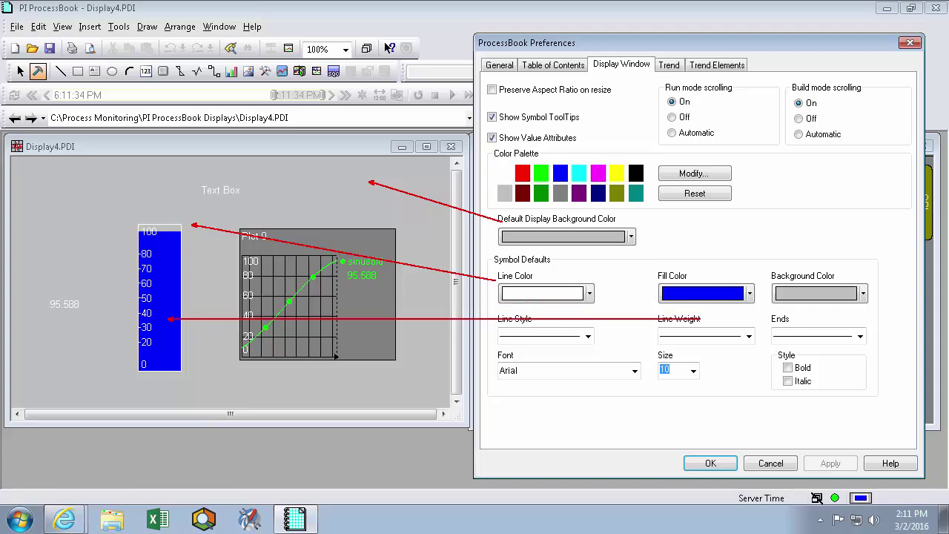
- Set default display background white, line colour black, fill green and symbol background None
key(Escape)
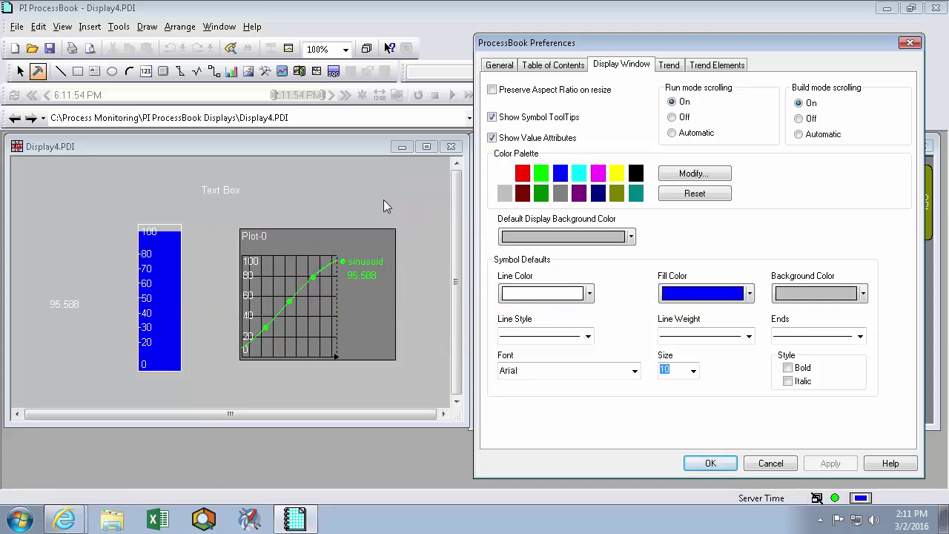
click(631, 237)
click(508, 257)
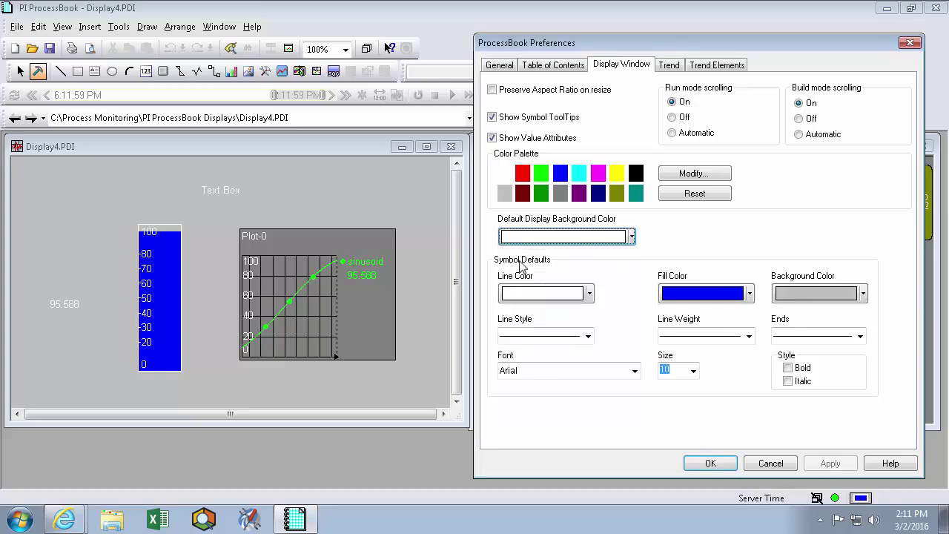
click(590, 293)
click(566, 338)
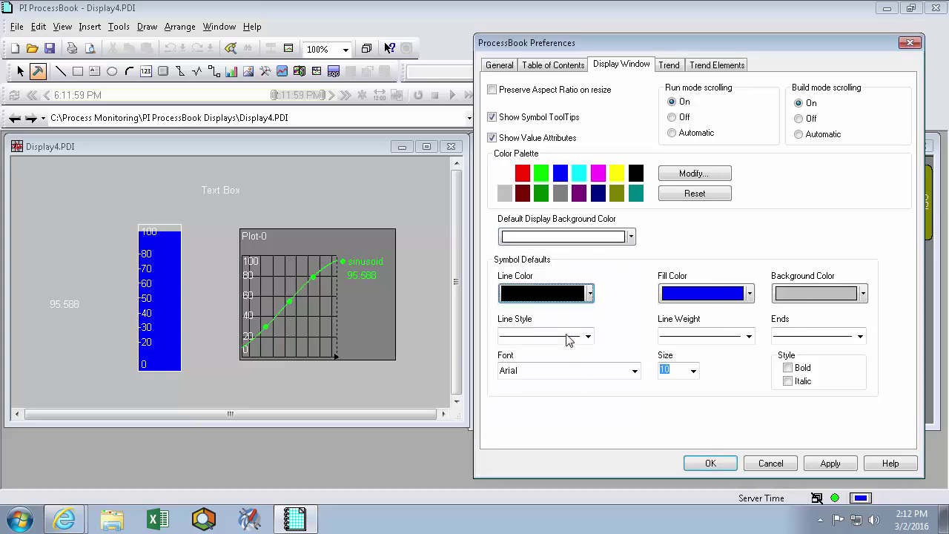
click(751, 293)
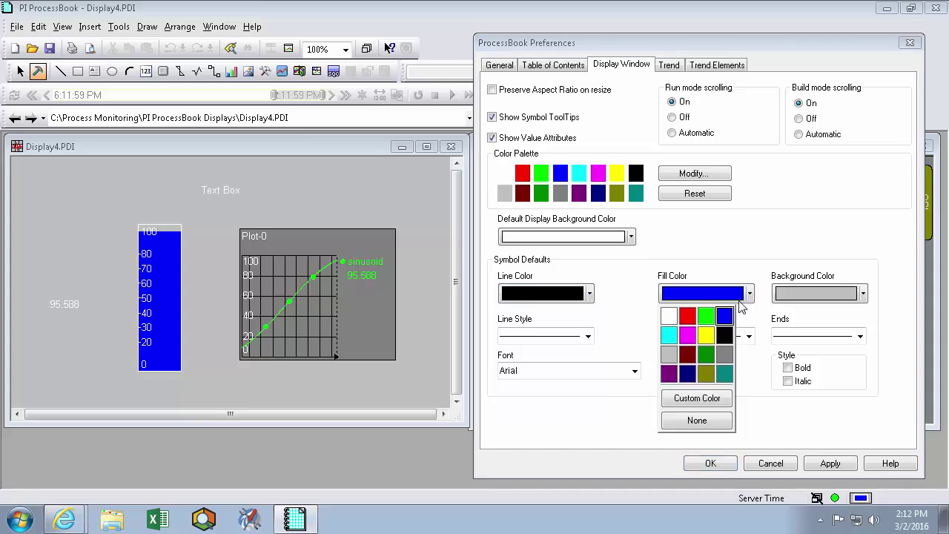
click(708, 319)
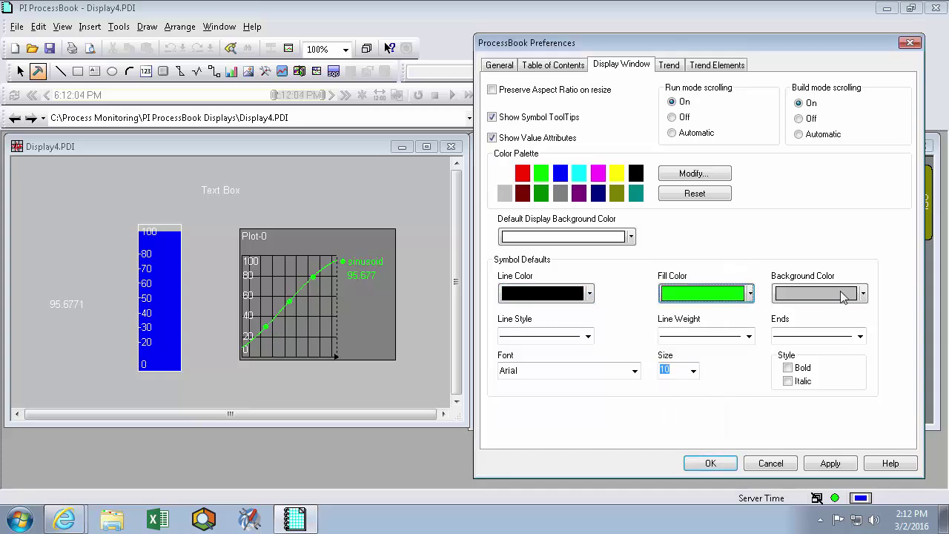
click(864, 295)
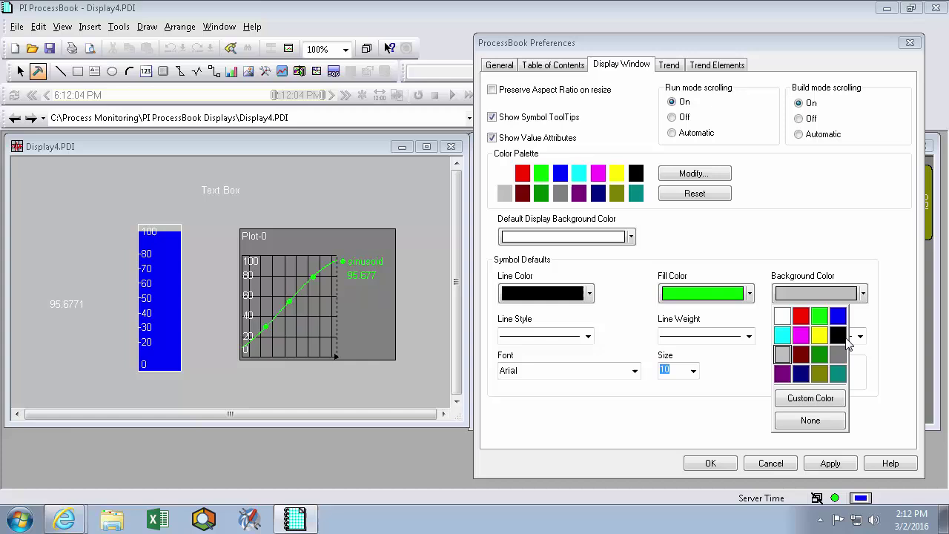
click(812, 425)
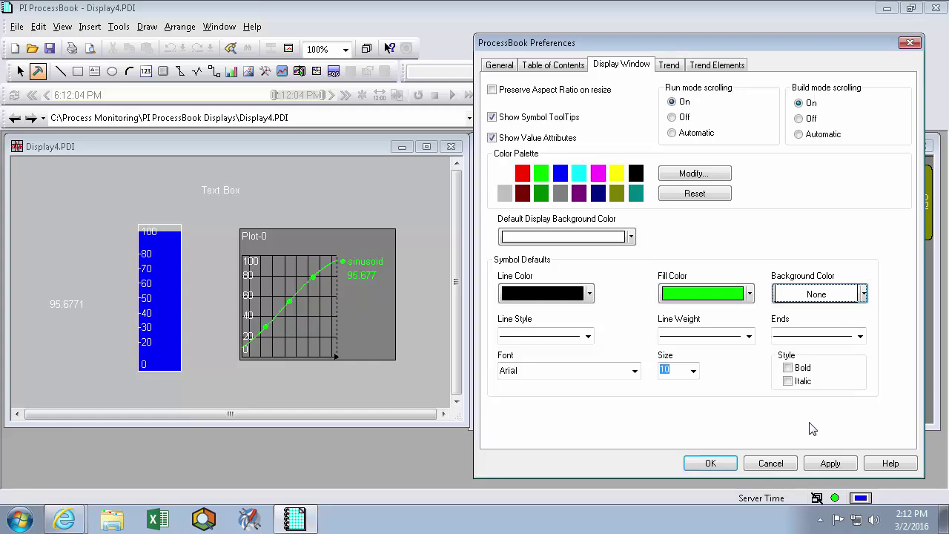
- Make Impact the default symbol font and apply the Display Window defaults
click(635, 371)
key(i)
click(635, 373)
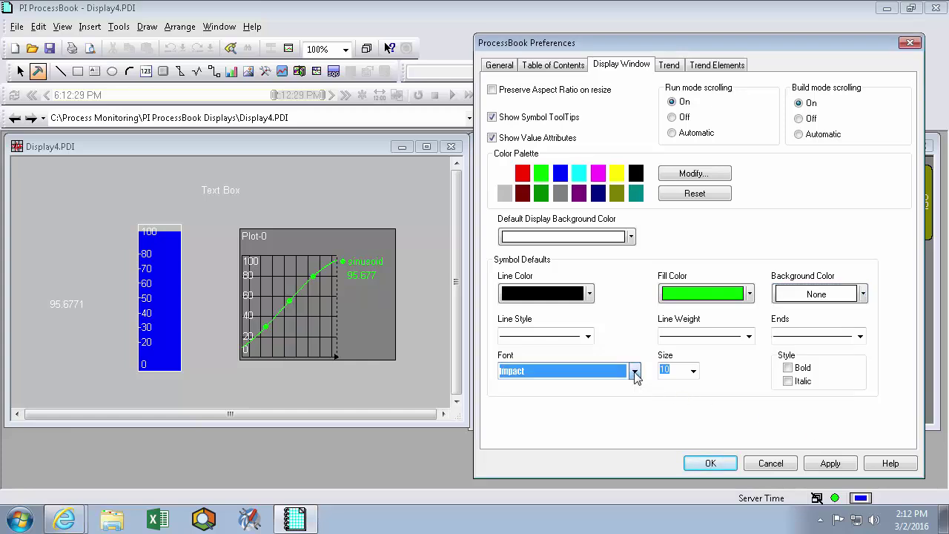
click(821, 463)
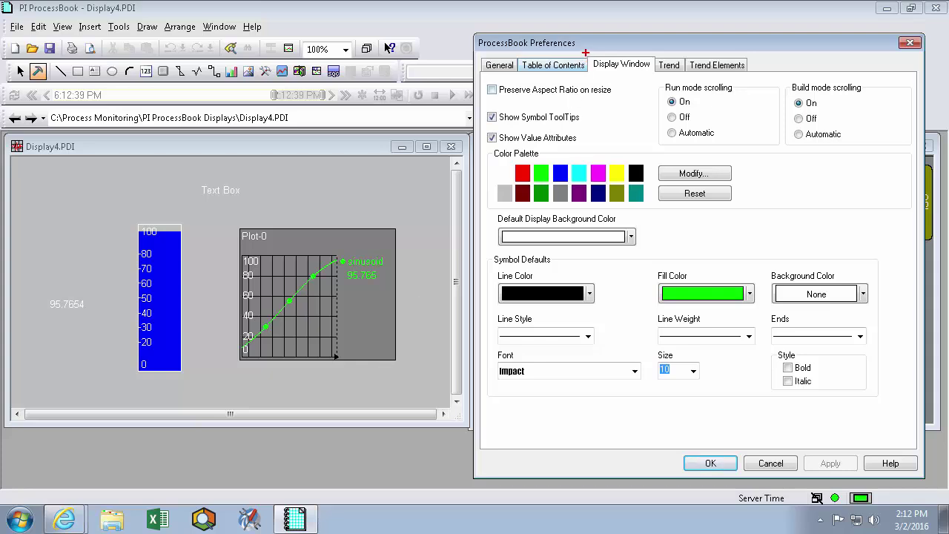
drag(585, 53, 657, 70)
key(Escape)
- Hide tag names and values from trend legends and turn on markers by default
click(671, 67)
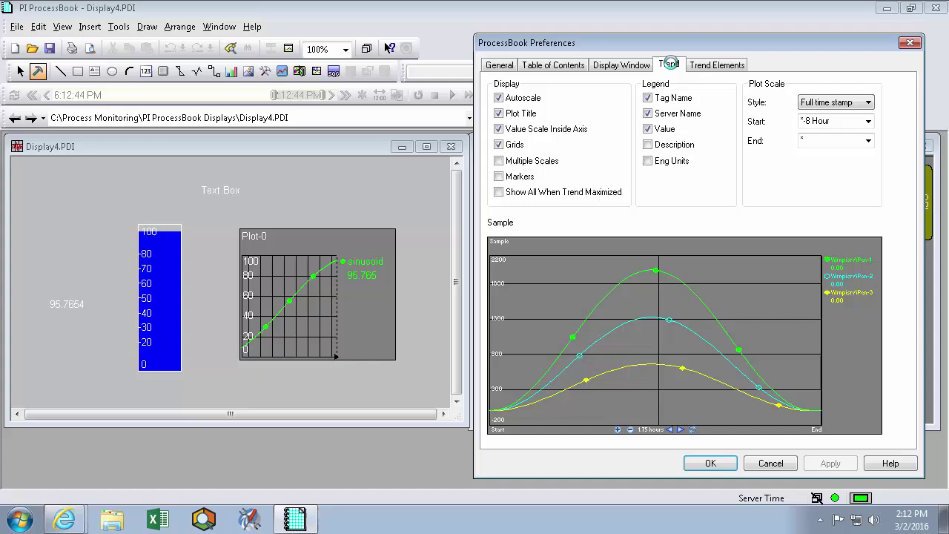
click(716, 65)
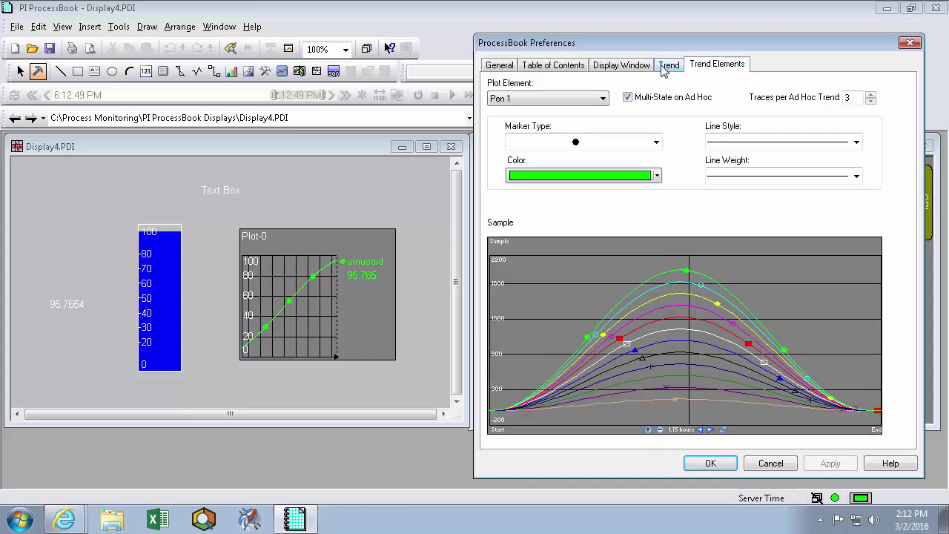
click(664, 67)
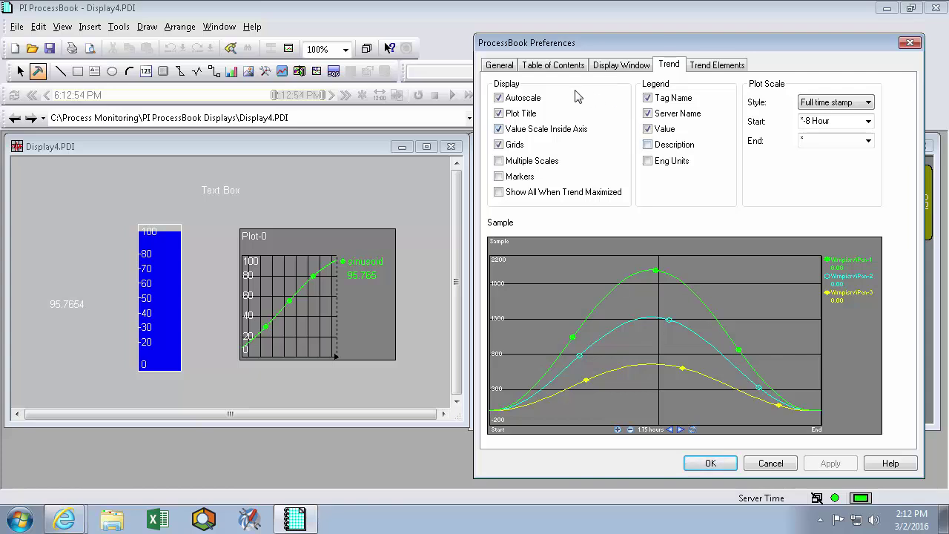
click(651, 98)
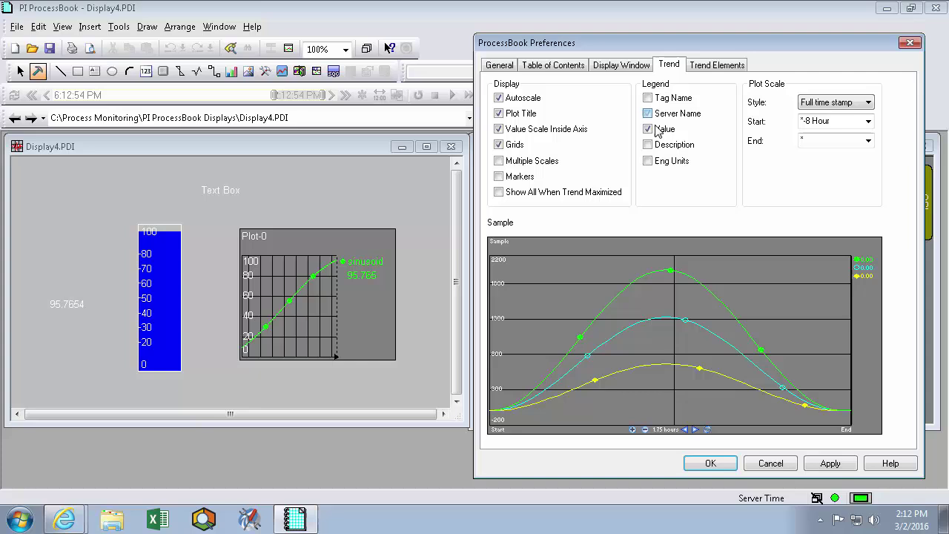
click(658, 132)
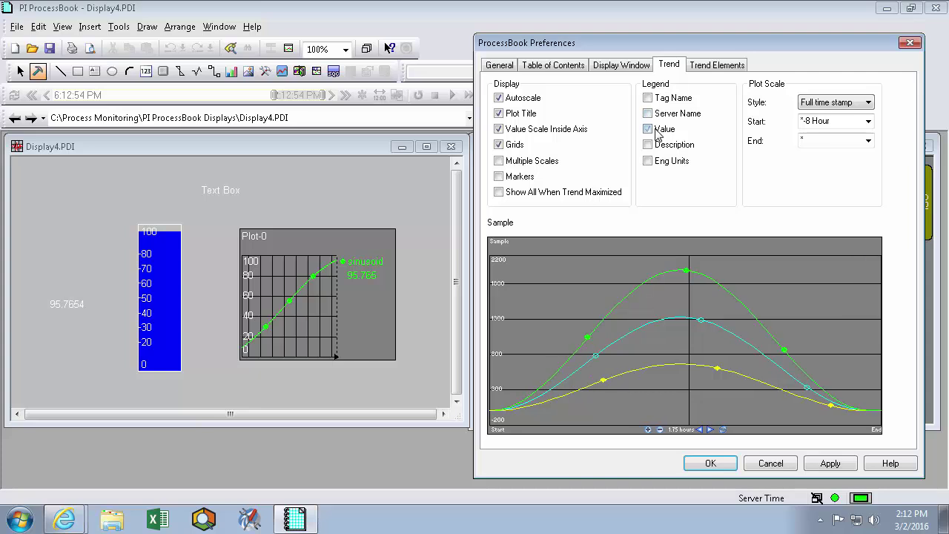
click(519, 178)
- Set the default trend start time to *-7 Day and apply the trend defaults
drag(792, 129, 765, 148)
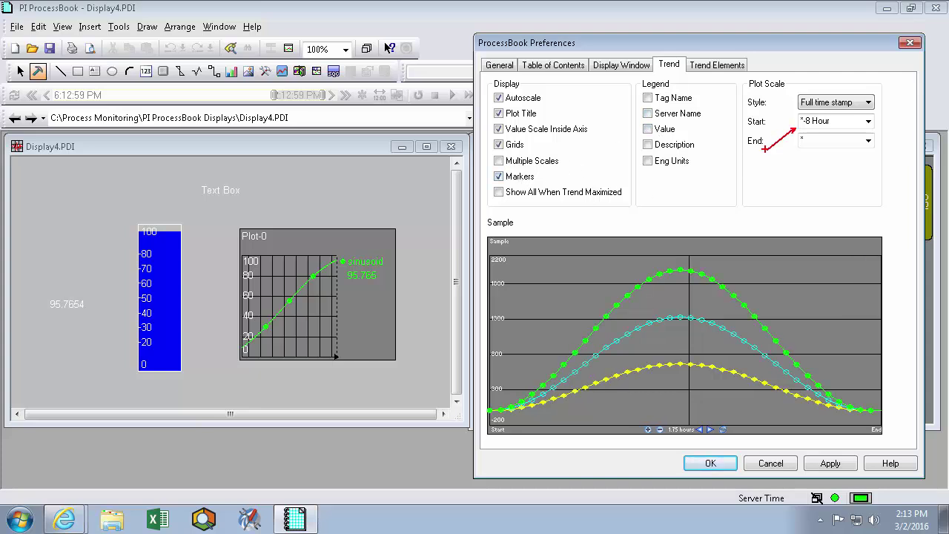
click(868, 122)
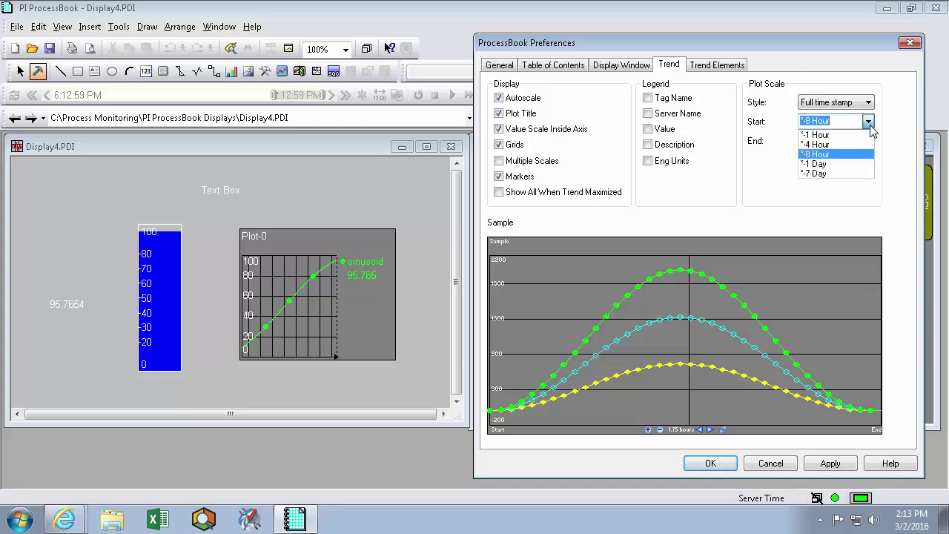
click(829, 174)
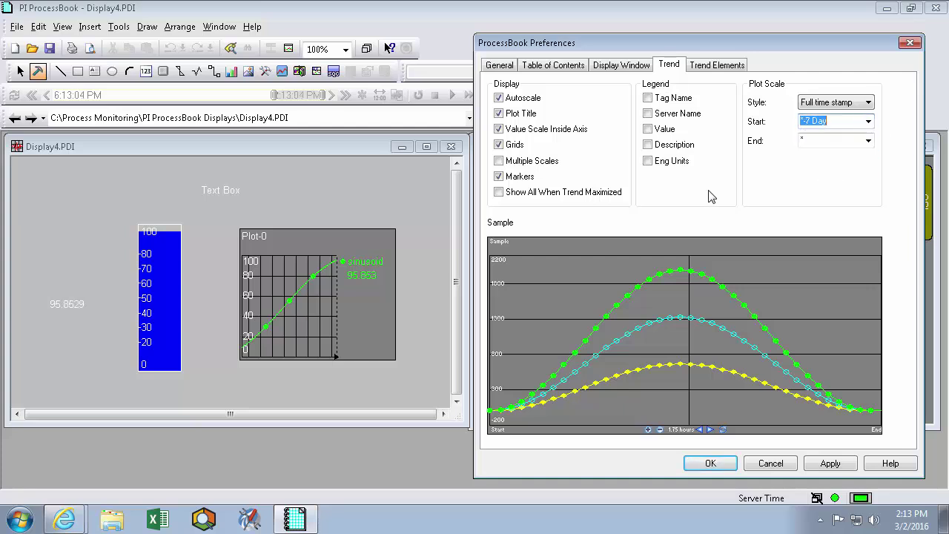
click(831, 463)
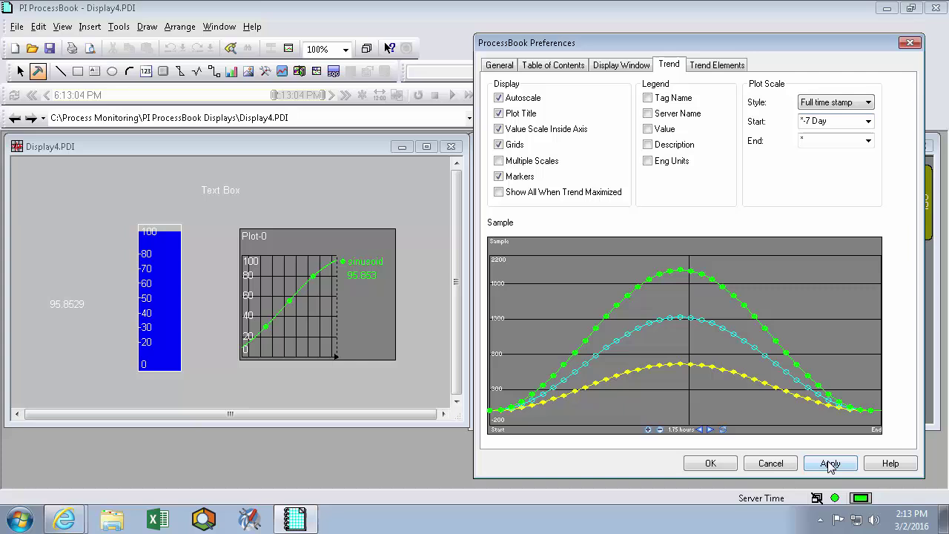
click(830, 464)
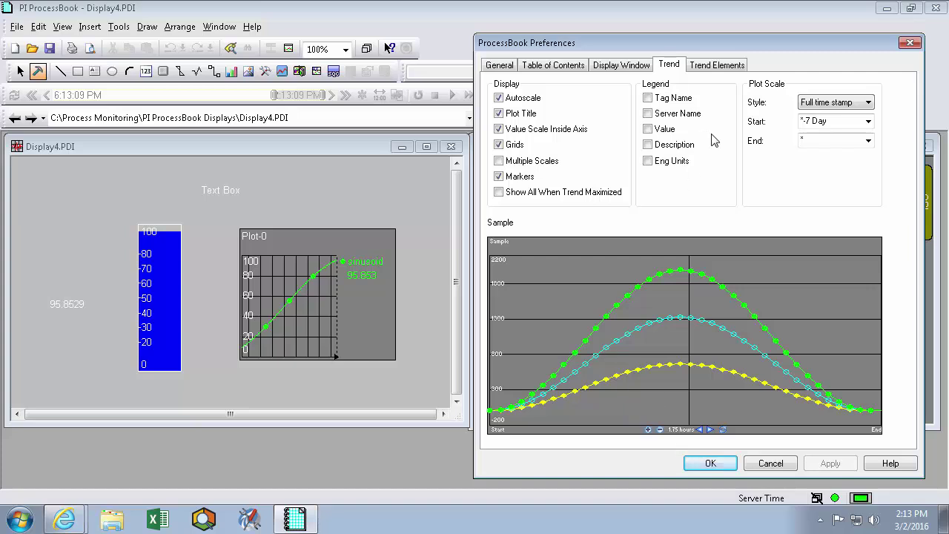
- Give Pen 1 a blue colour and filled square markers, then close Preferences with OK
click(718, 66)
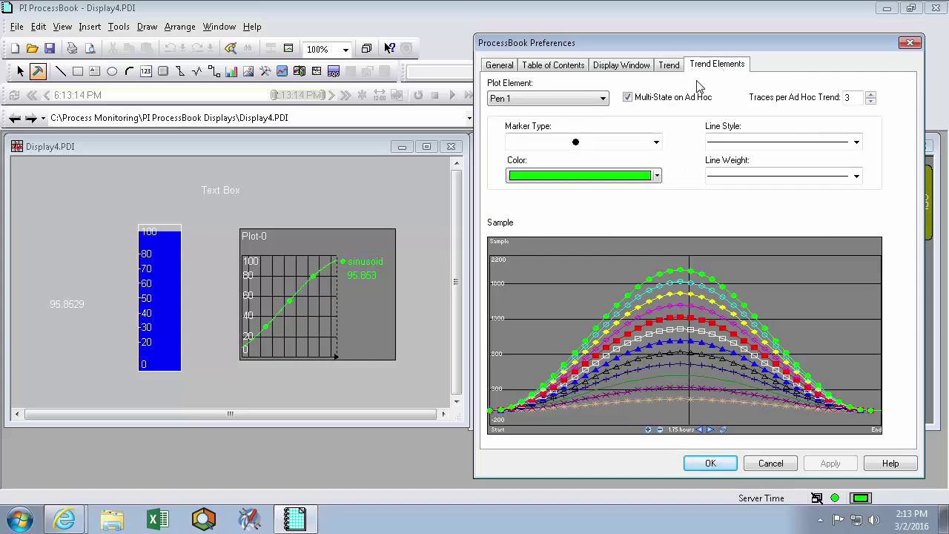
click(657, 175)
click(578, 203)
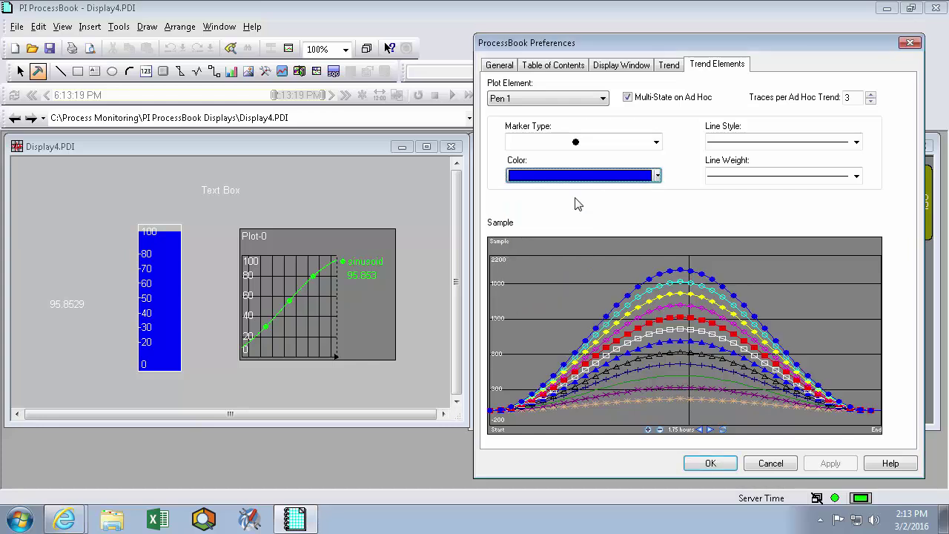
click(657, 141)
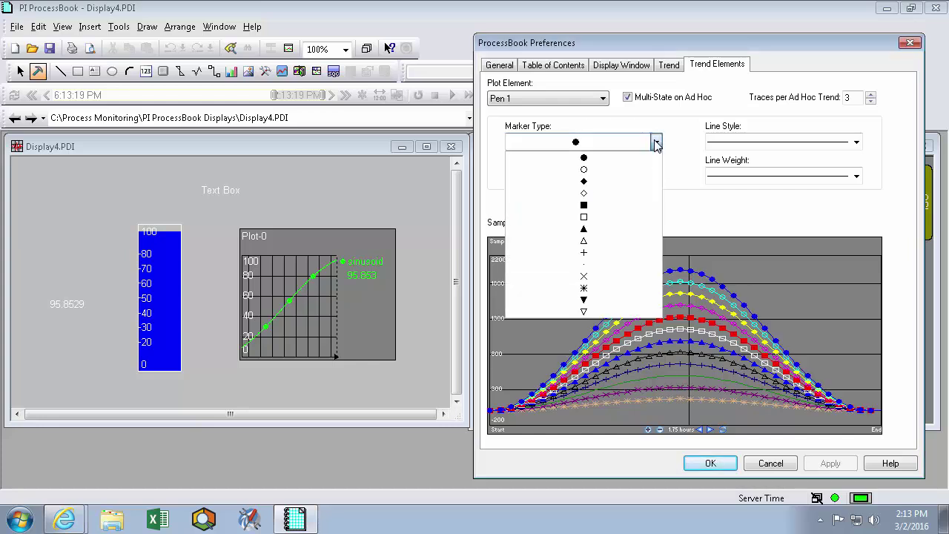
click(593, 205)
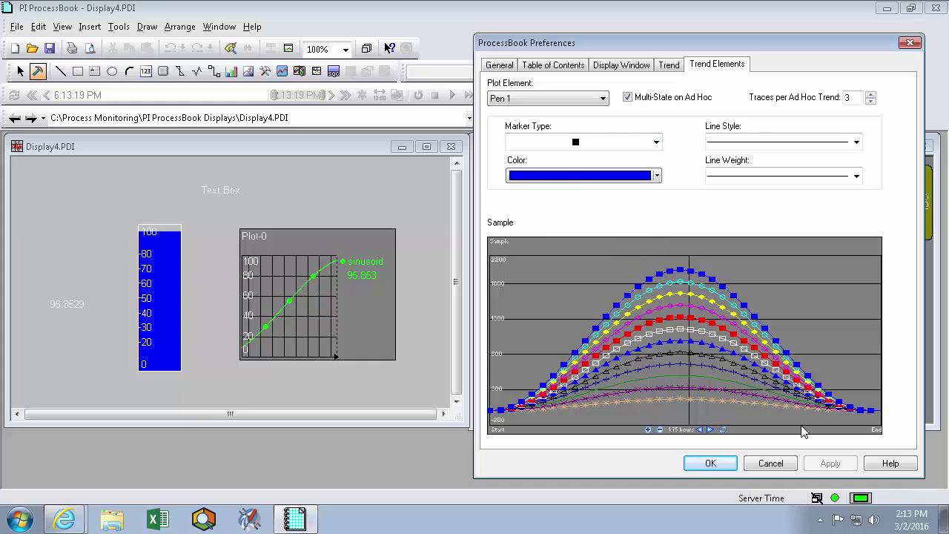
click(712, 465)
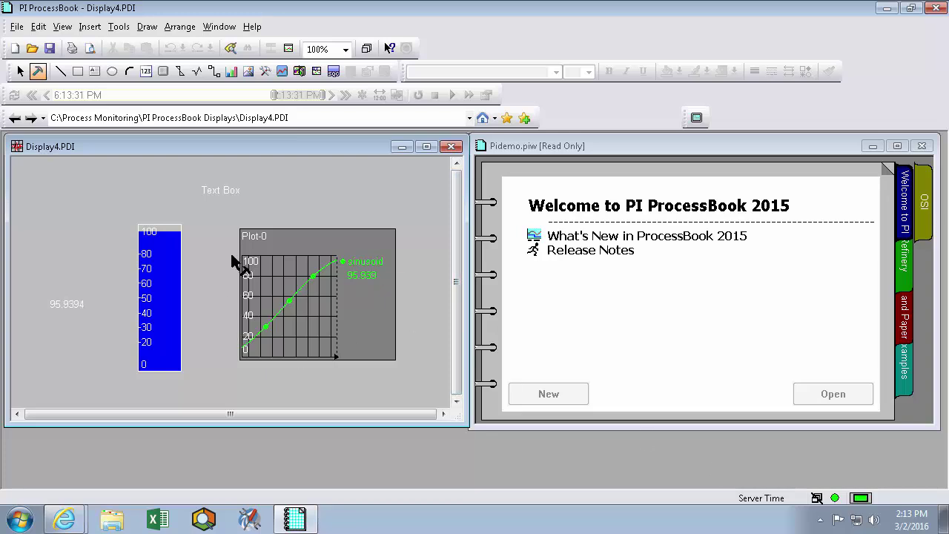
- Create a new ProcessBook display, Display6, and move it beside Display4
click(17, 27)
click(21, 46)
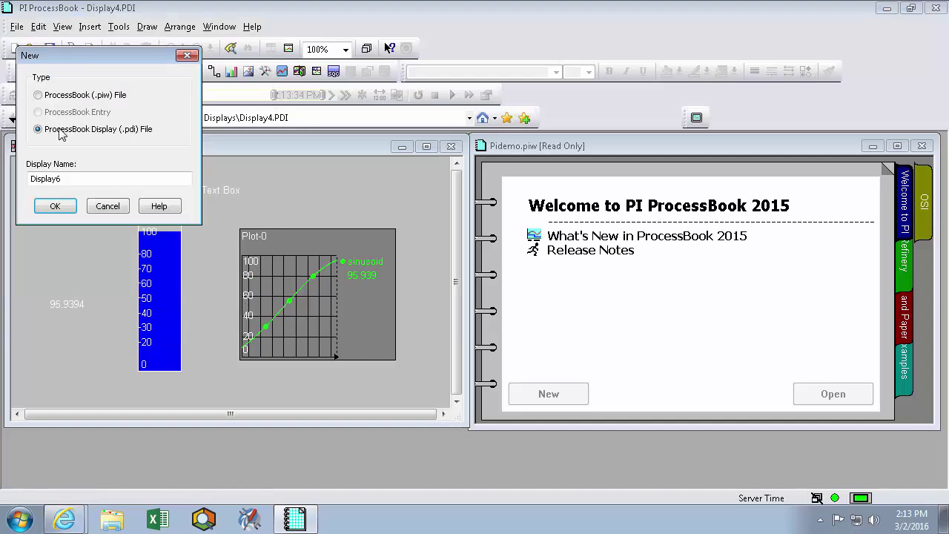
click(54, 210)
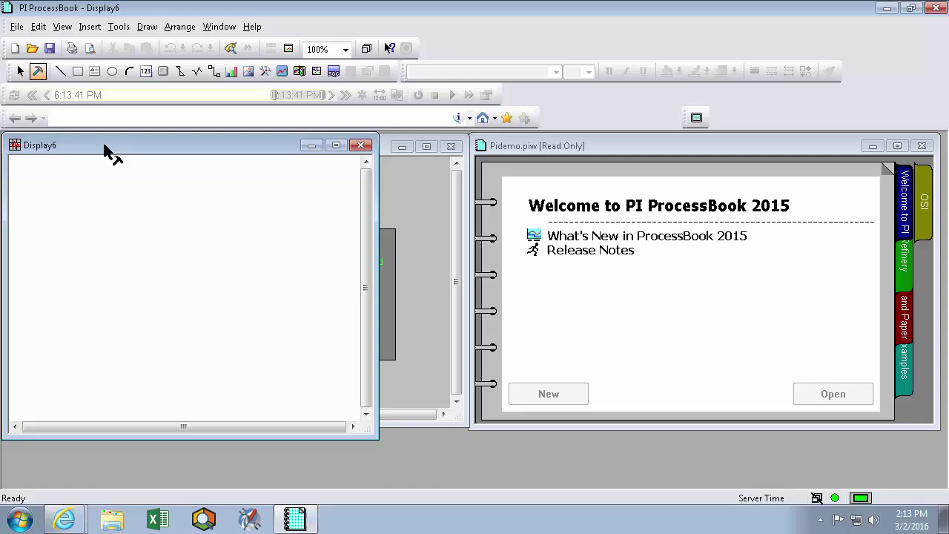
drag(177, 145, 594, 147)
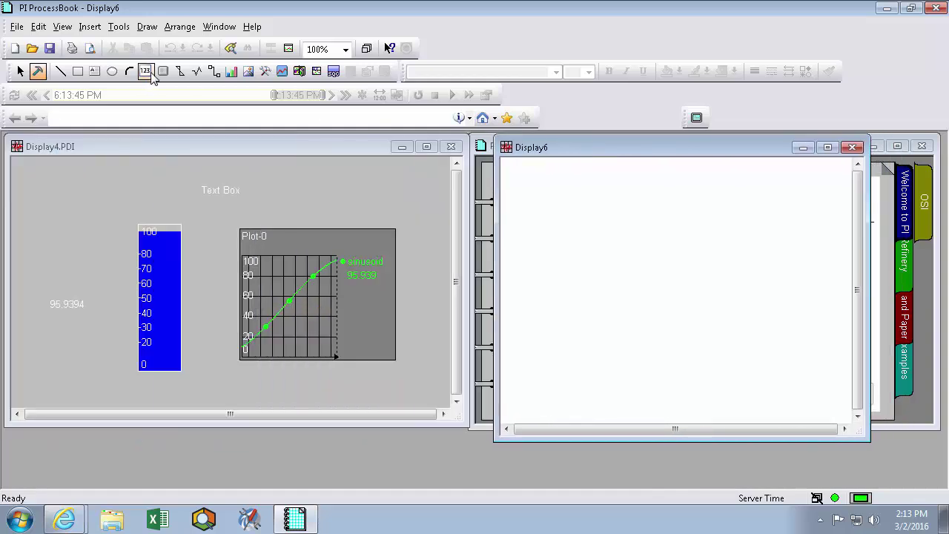
- Draw a vertical bar in Display6 bound to the sinusoid tag
click(232, 71)
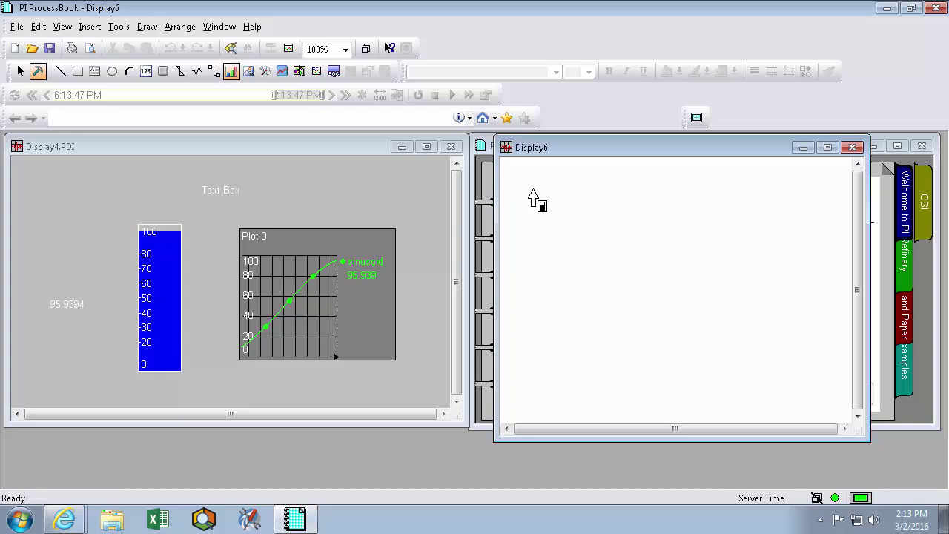
drag(531, 190, 602, 324)
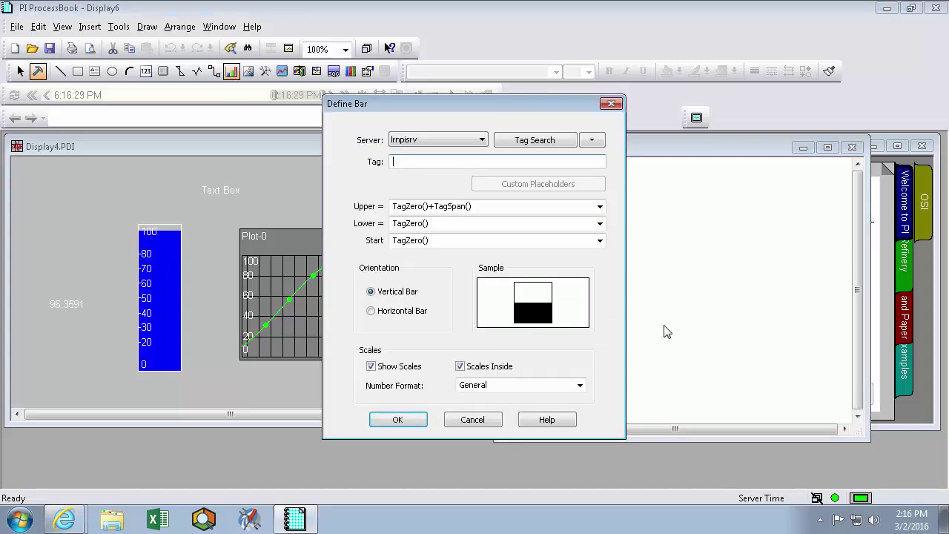
text(siny)
text(soid)
key(Return)
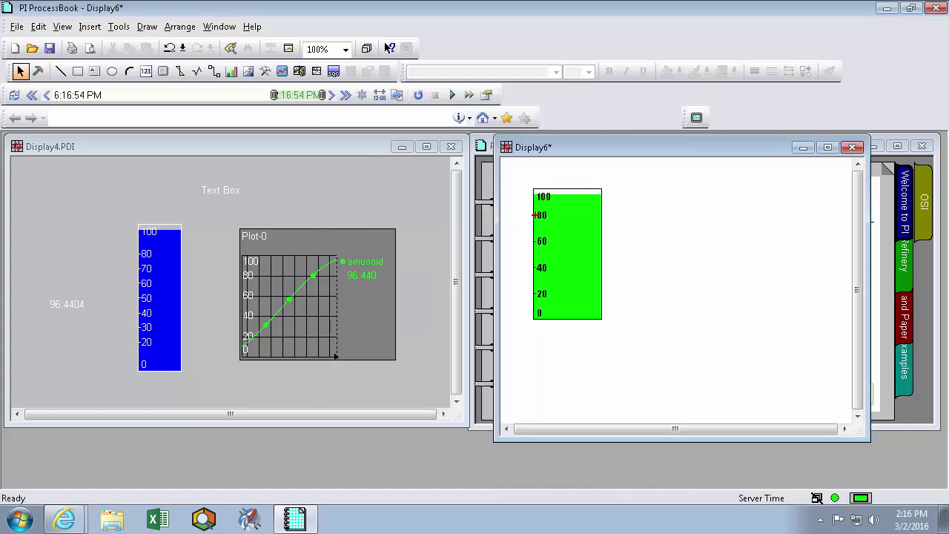
drag(543, 230, 160, 282)
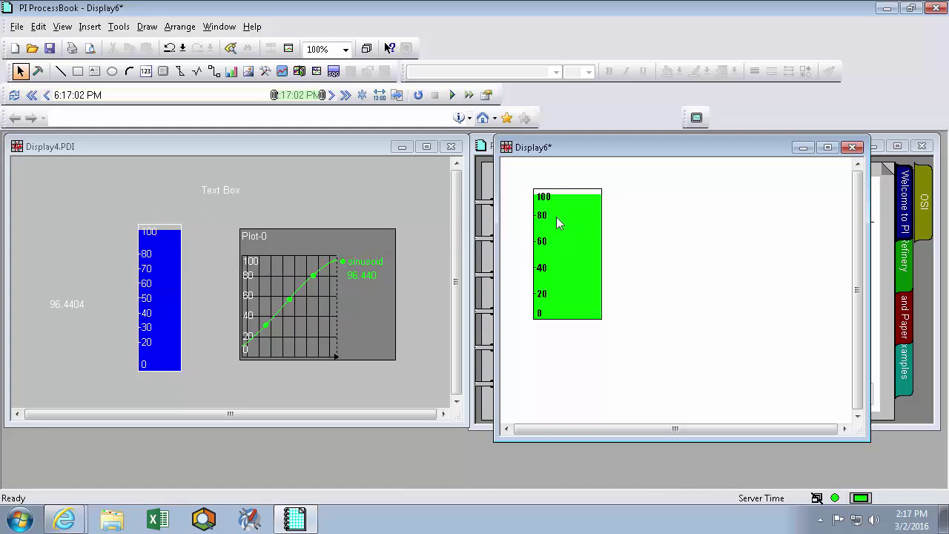
- Draw a trend plot beside the green bar in Display6, then switch back to build mode
click(282, 72)
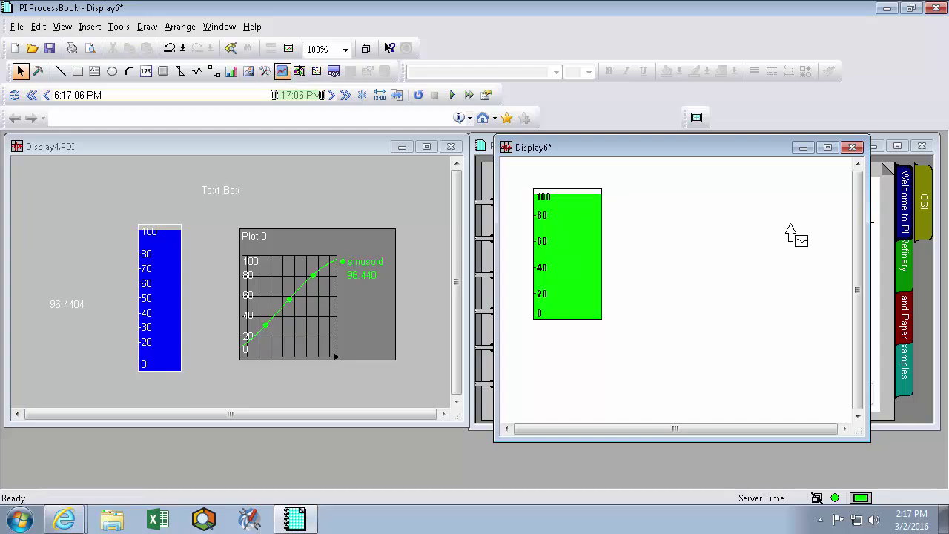
drag(791, 222, 664, 292)
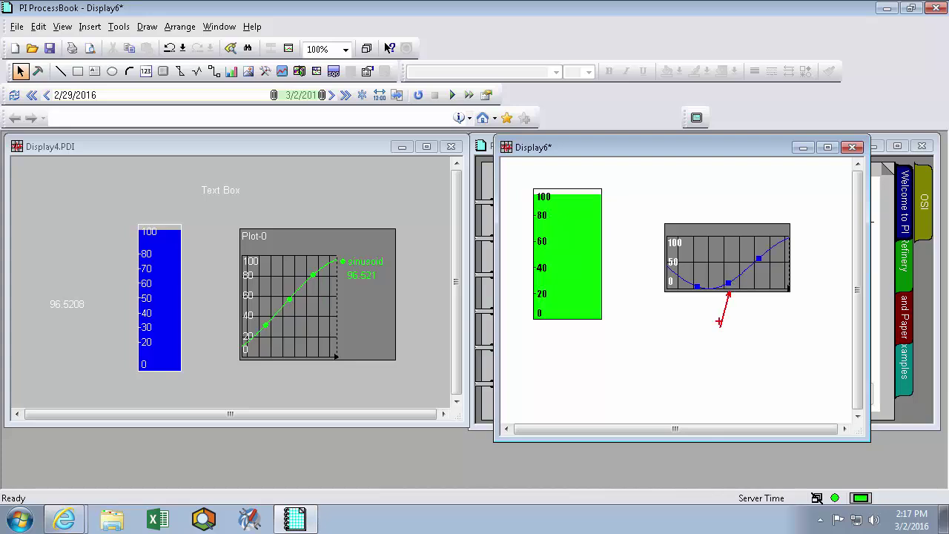
click(589, 224)
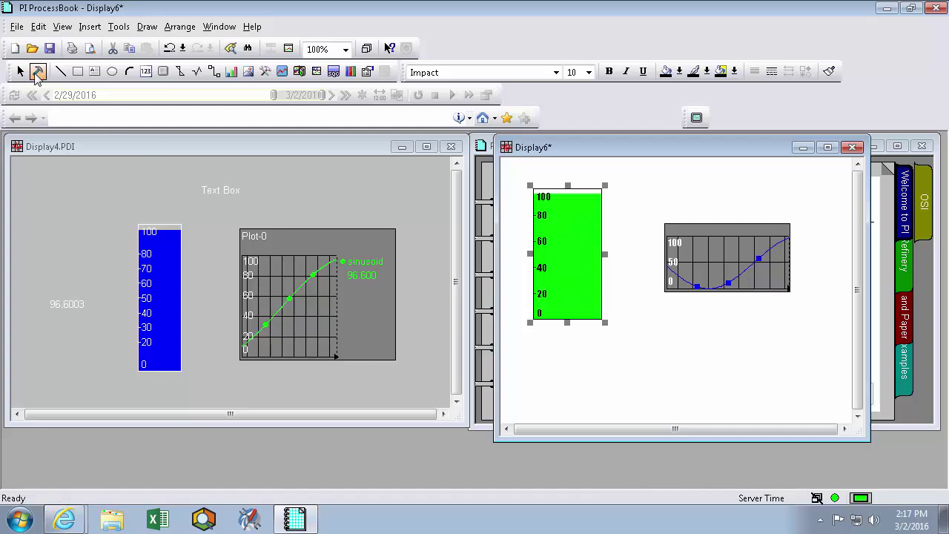
- Review the new trend's Define Trend settings on its display and trace format tabs
double_click(727, 261)
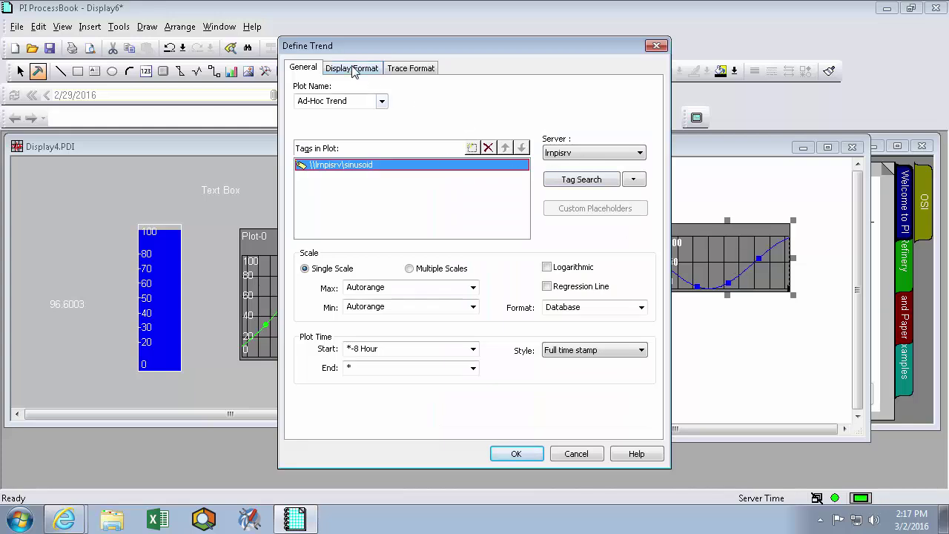
click(360, 68)
click(410, 68)
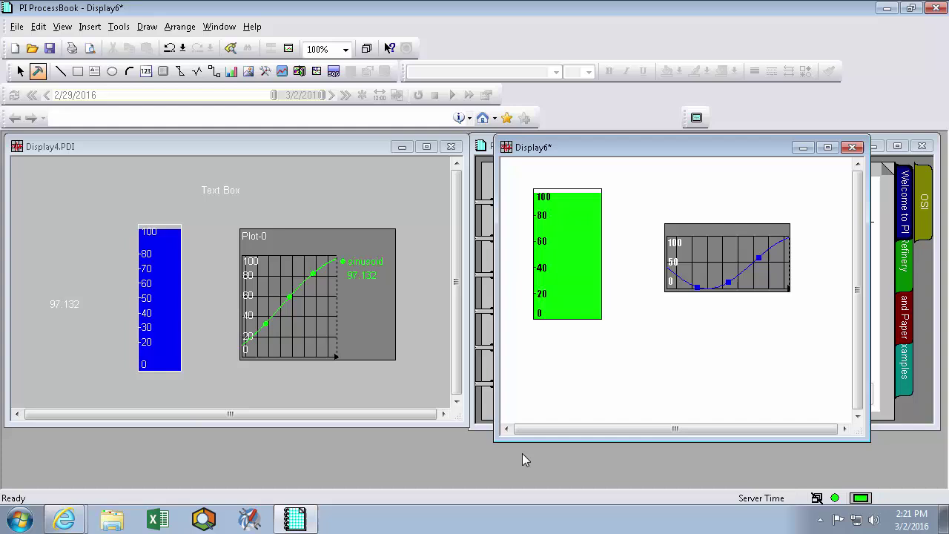
- Bring the PROCBOOK.INI page in PI Live Library to the front and scroll its navigation list
click(65, 519)
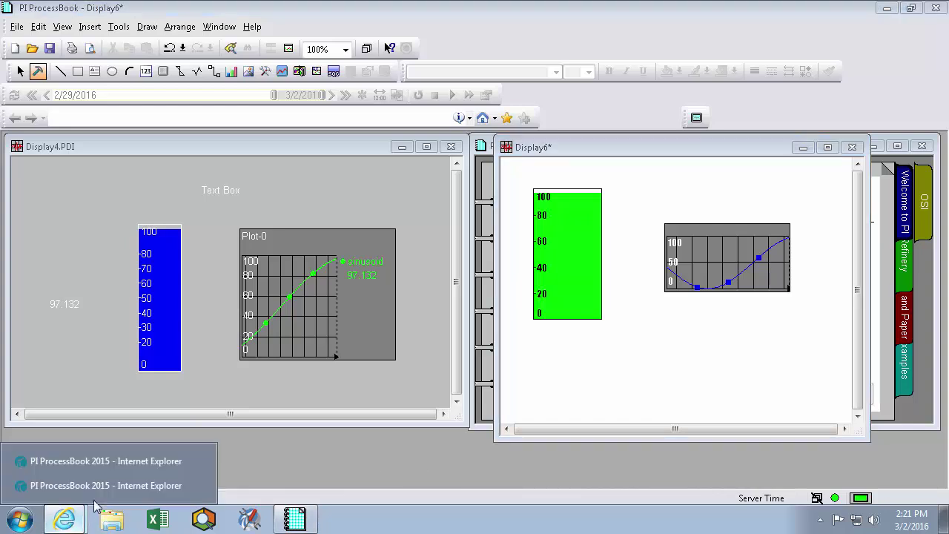
click(111, 486)
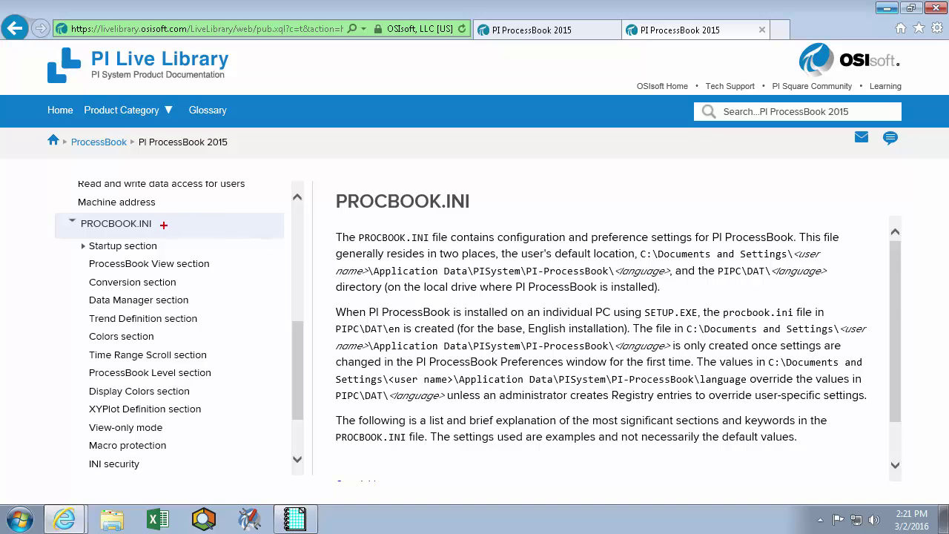
drag(163, 224, 265, 225)
key(Escape)
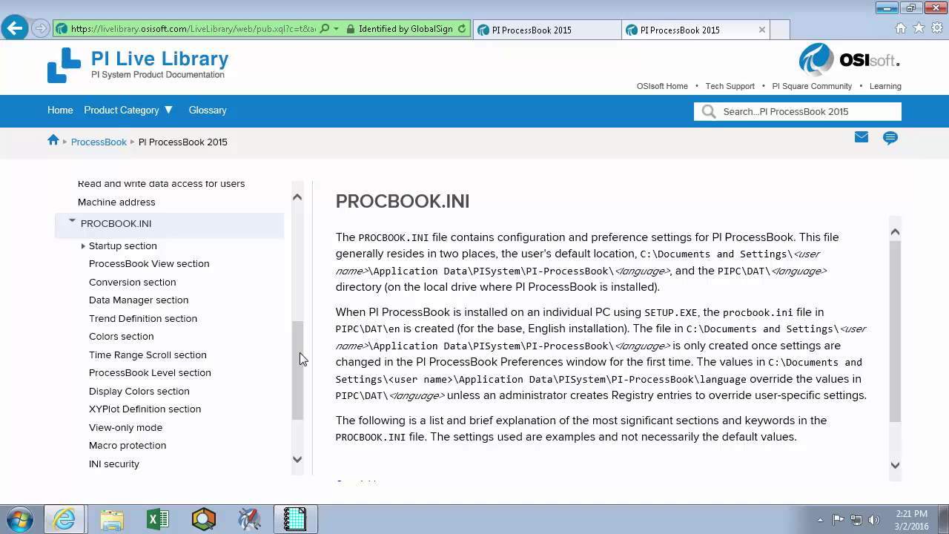
scroll(300, 358, down, 1)
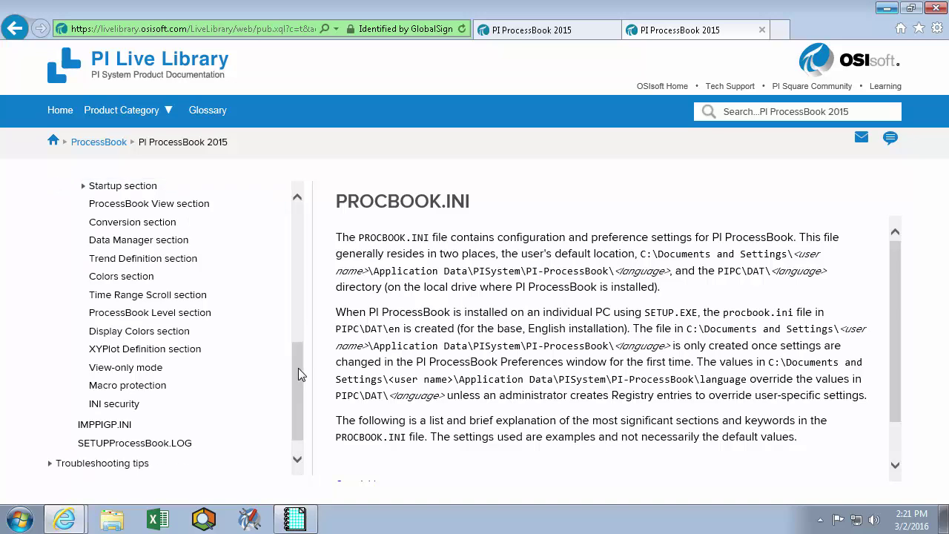
- Return to PI ProcessBook 2015 showing Display6 with its green bar and blue trend
click(295, 521)
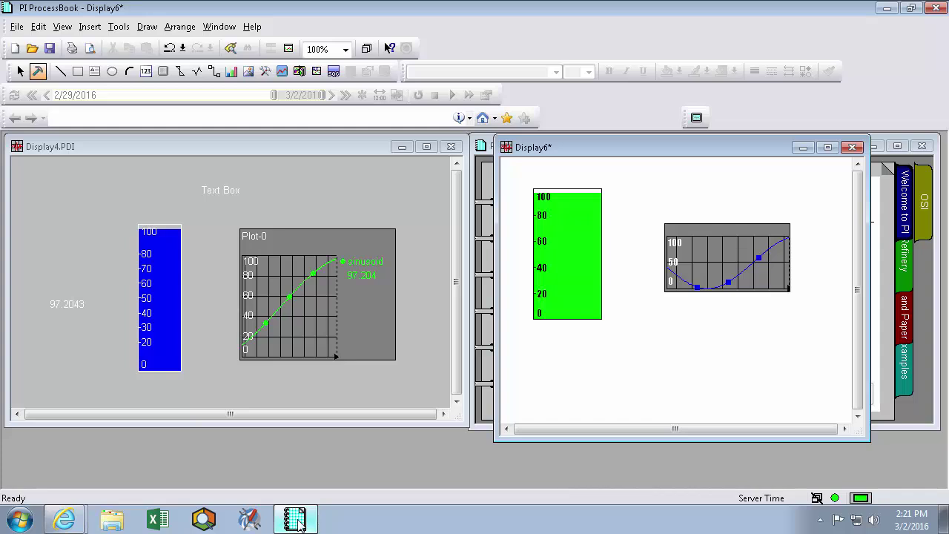